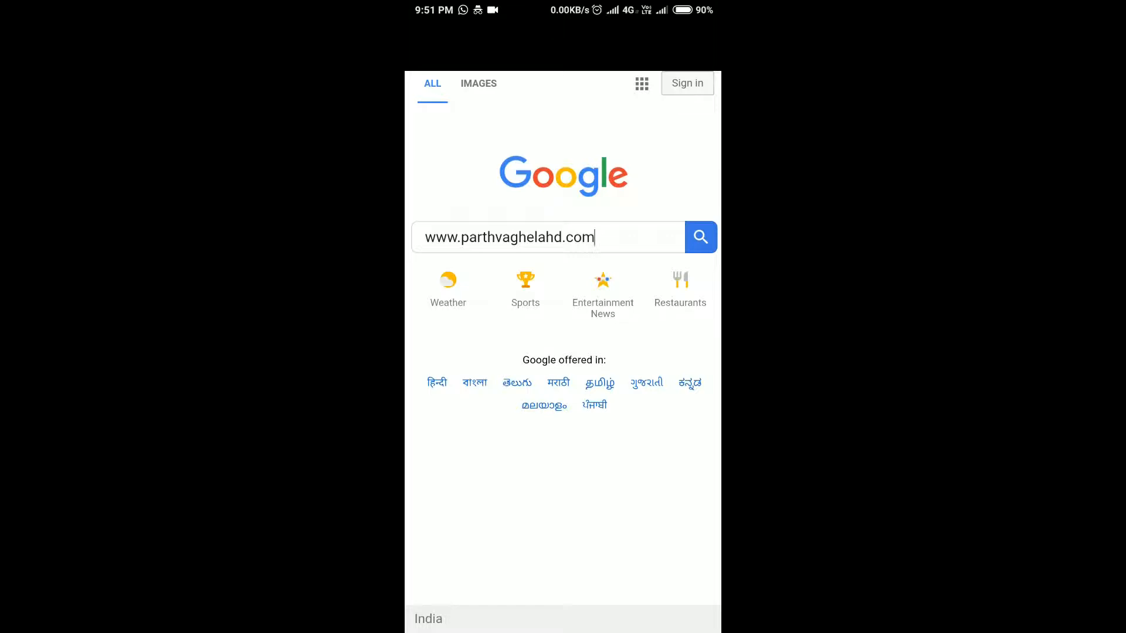
Search Google for 'parthvaghela hd', joining the first two words of the query
scroll(563, 352, up, 1)
click(594, 237)
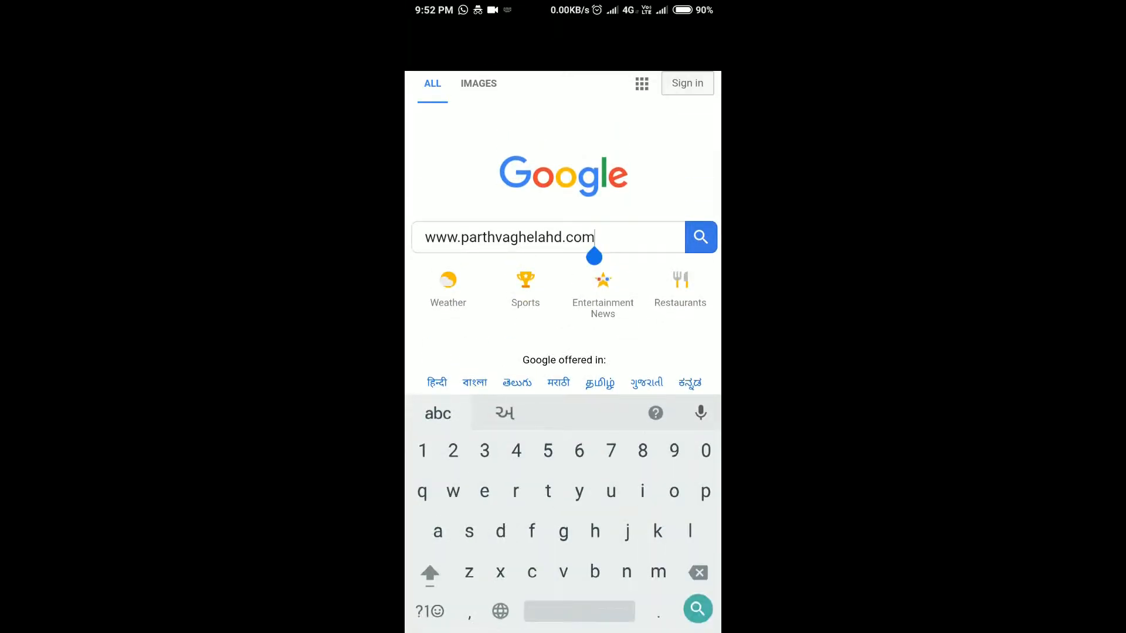
key(BackSpace)
key(BackSpace)
key(BackSpace)
key(BackSpace)
key(BackSpace)
key(BackSpace)
key(BackSpace)
key(BackSpace)
key(BackSpace)
key(BackSpace)
key(BackSpace)
key(BackSpace)
key(BackSpace)
key(BackSpace)
key(BackSpace)
key(BackSpace)
key(BackSpace)
key(BackSpace)
key(BackSpace)
key(BackSpace)
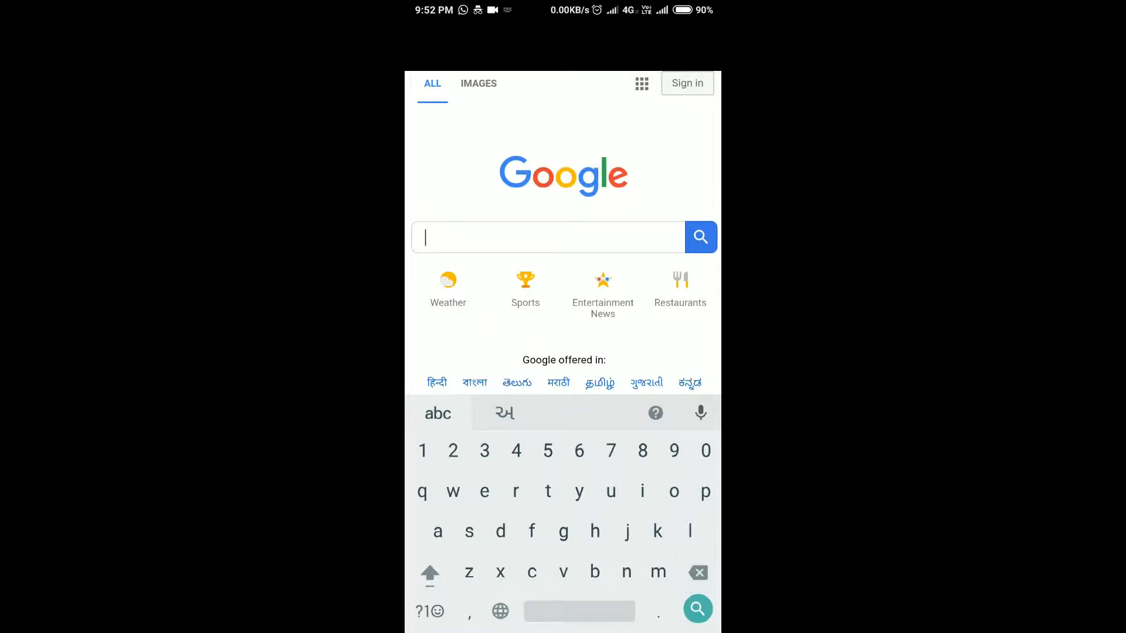
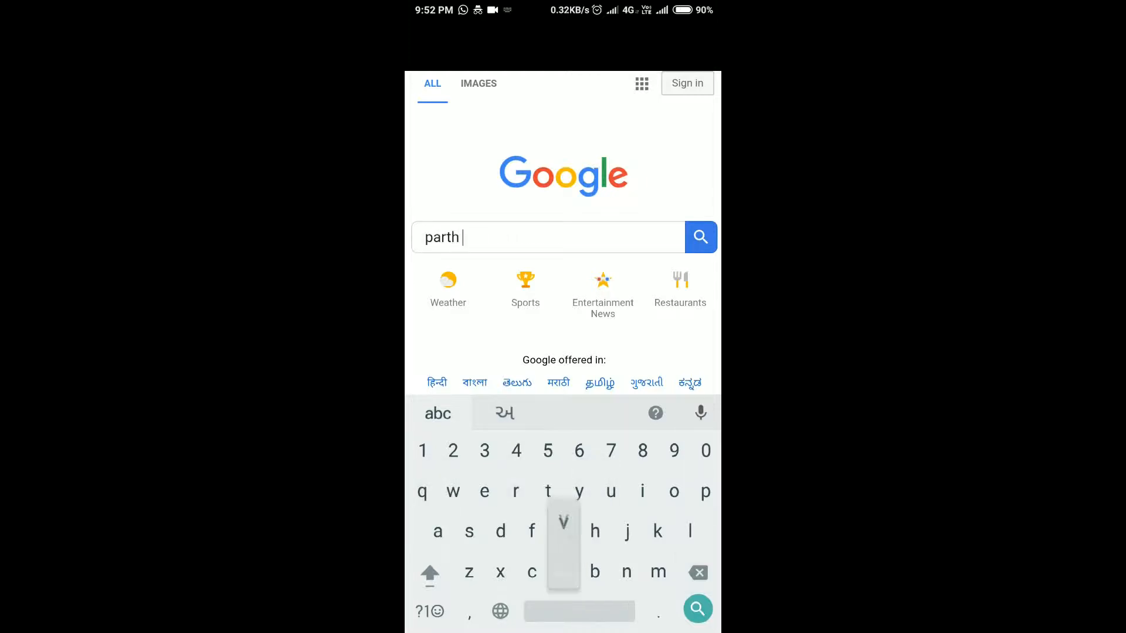
click(469, 238)
drag(470, 257, 463, 257)
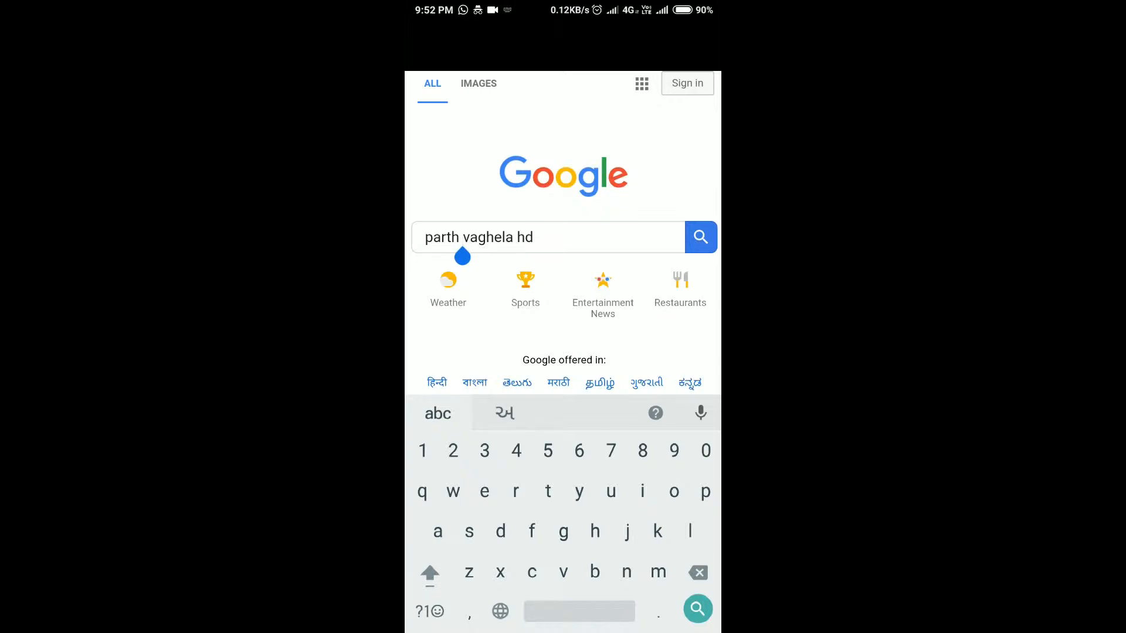
key(BackSpace)
key(Return)
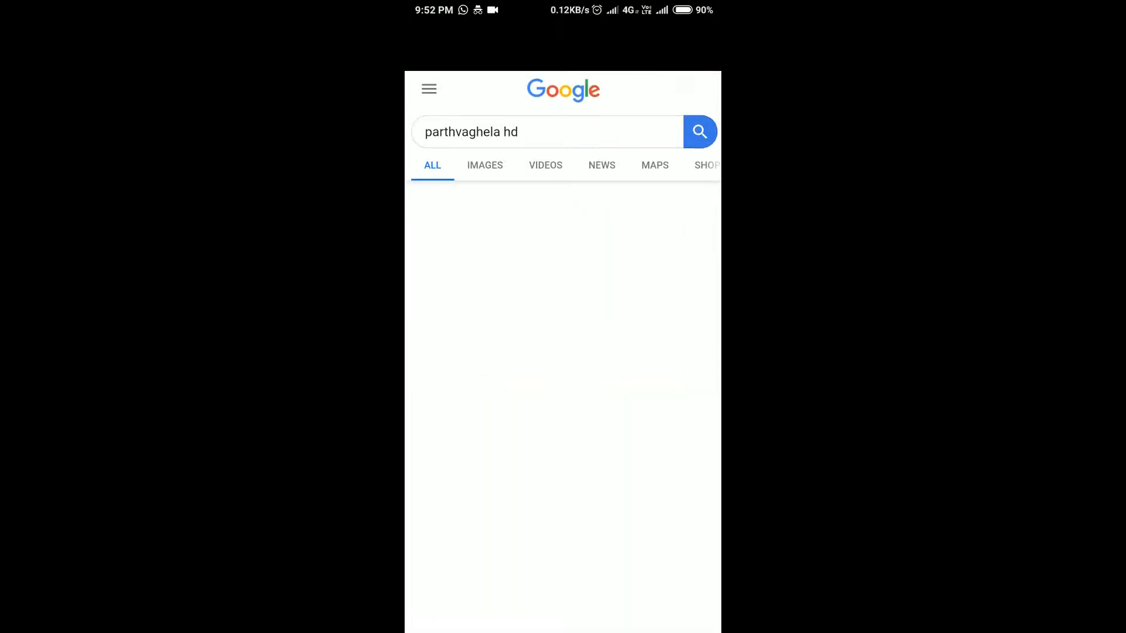
Scroll through the search results for the tutorial site
scroll(562, 352, down, 5)
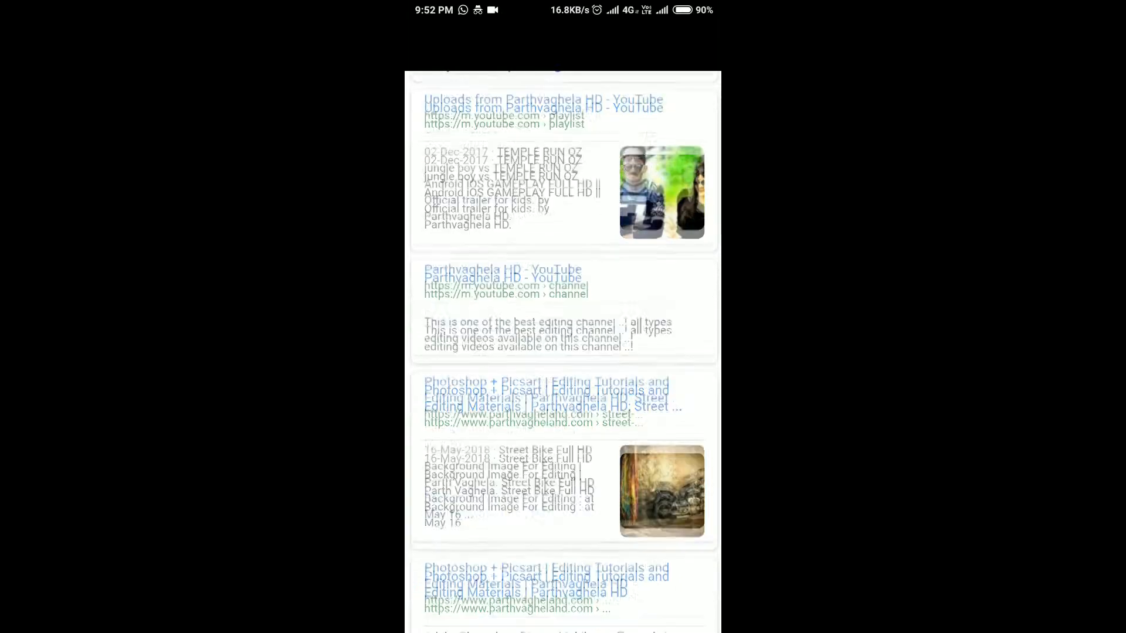
scroll(563, 352, down, 2)
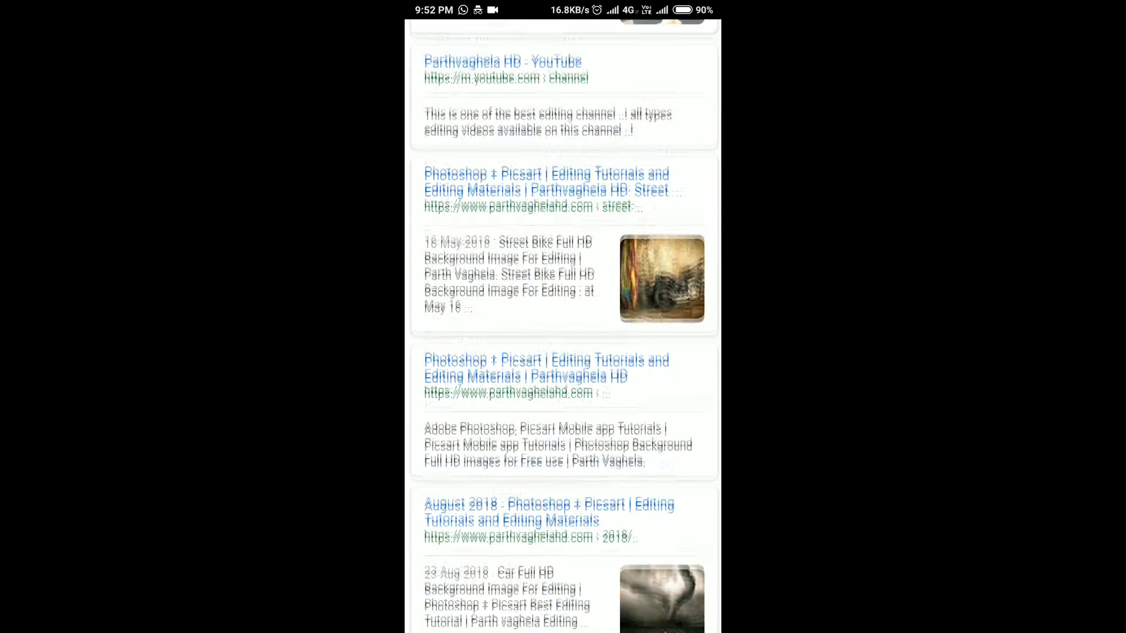
scroll(562, 352, down, 3)
scroll(563, 351, up, 10)
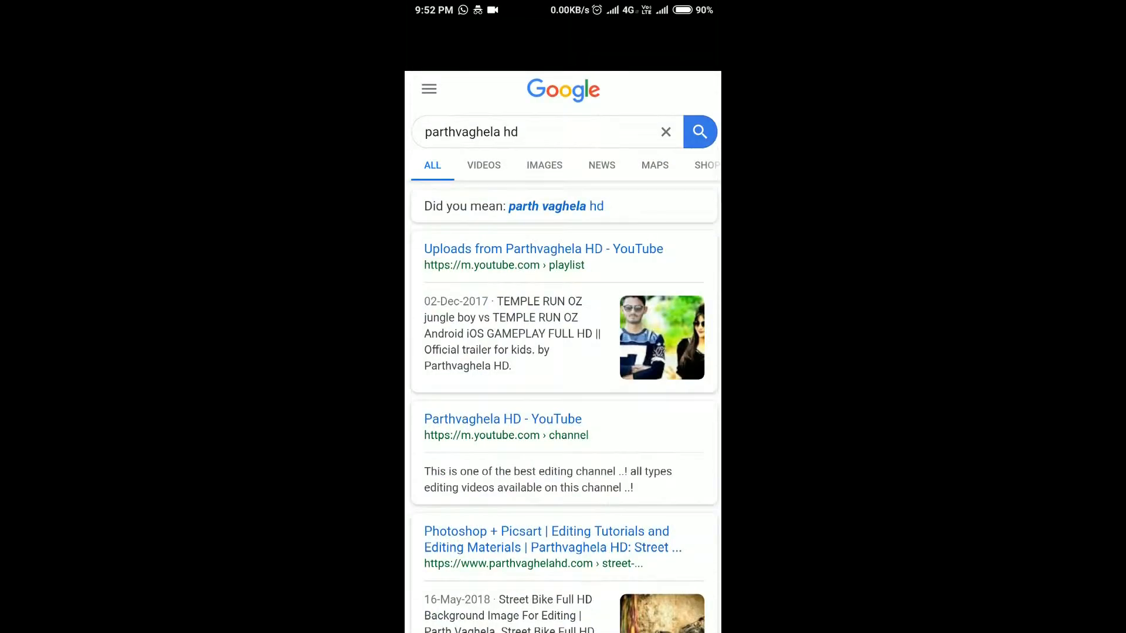
scroll(563, 351, down, 4)
scroll(562, 352, down, 6)
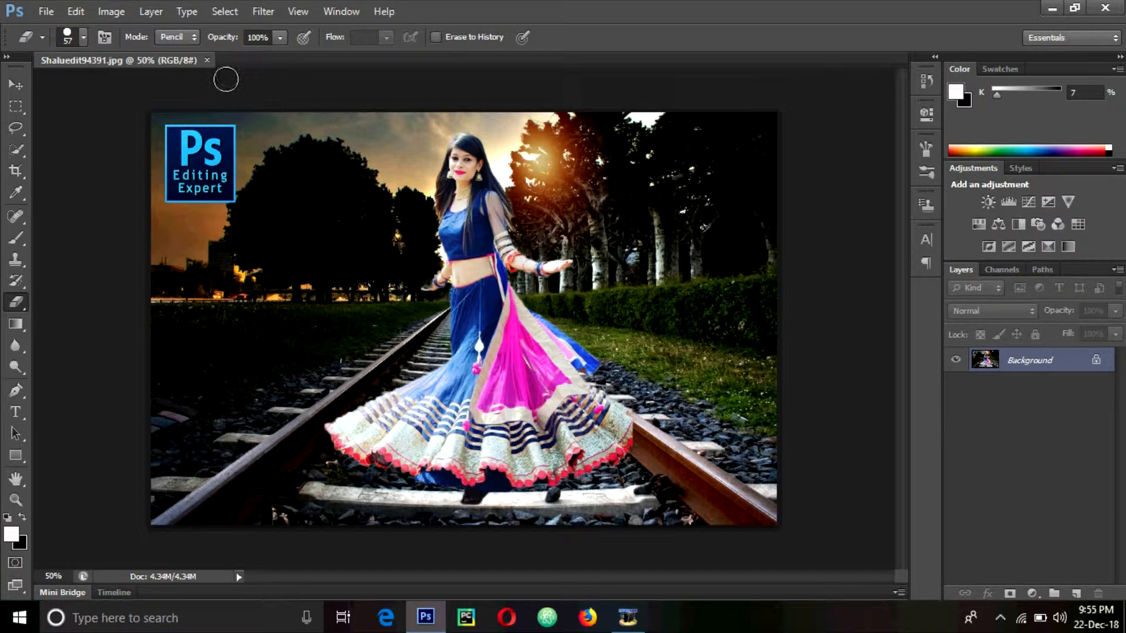
Open images_10.jpg from New folder as a second document
click(16, 85)
click(48, 11)
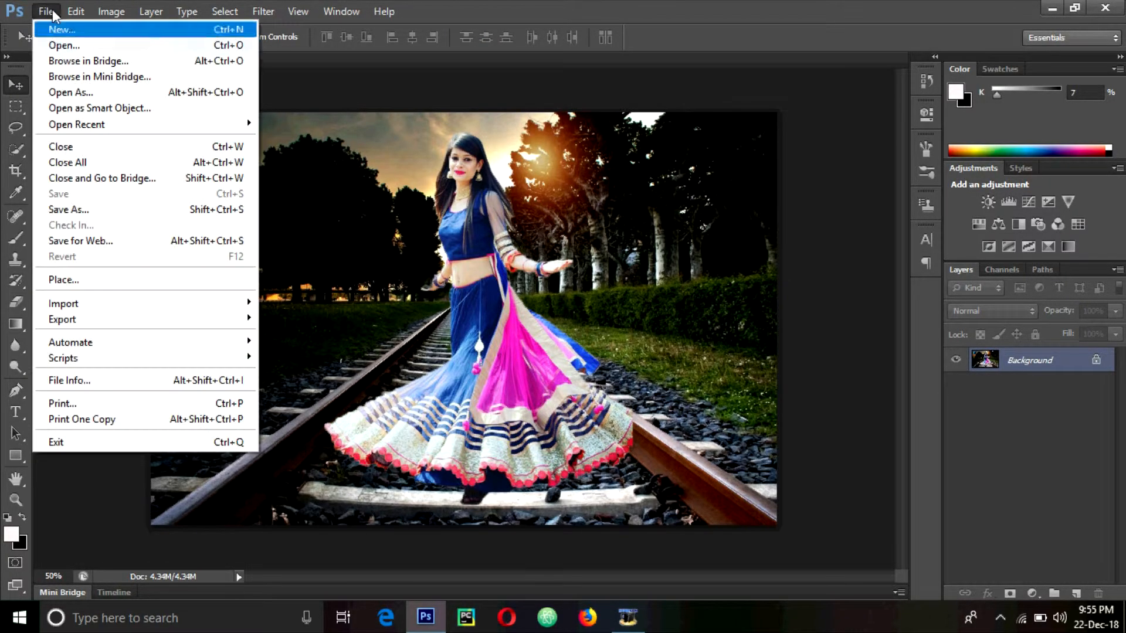
click(62, 45)
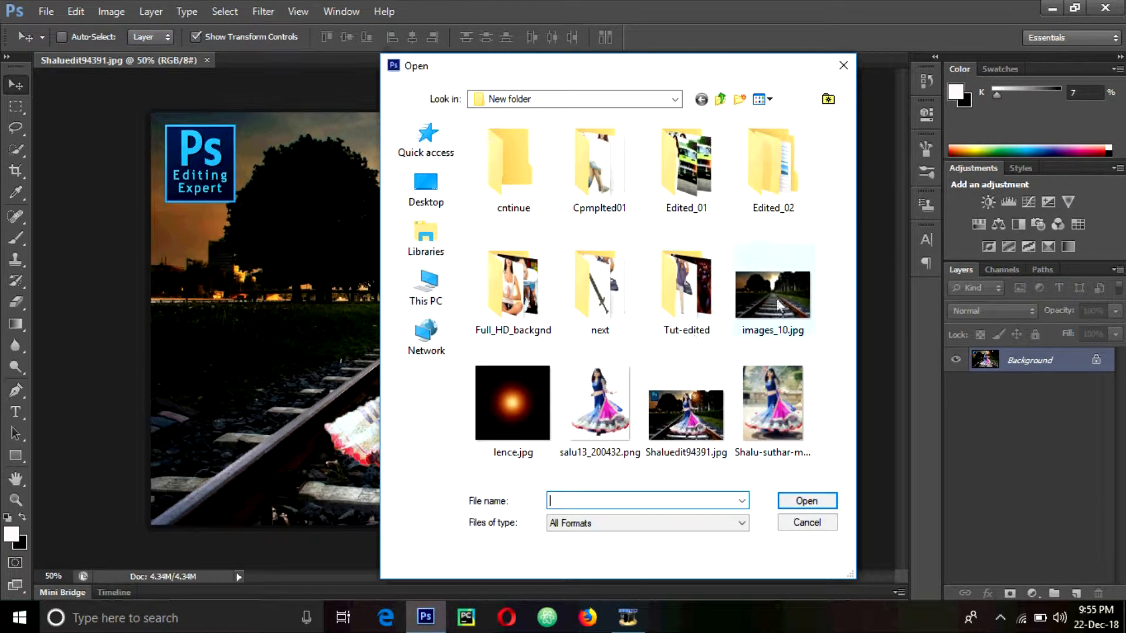
double_click(778, 305)
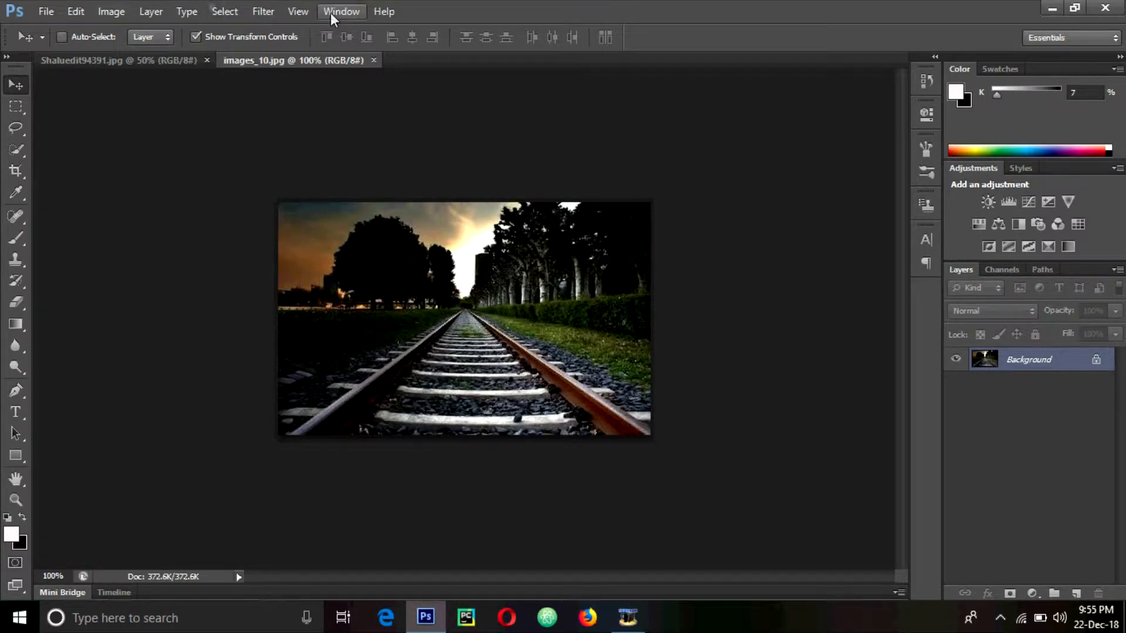
Check the Shaluedit94391.jpg composite's image size (1516 by 1000) without changing it
click(117, 61)
click(111, 11)
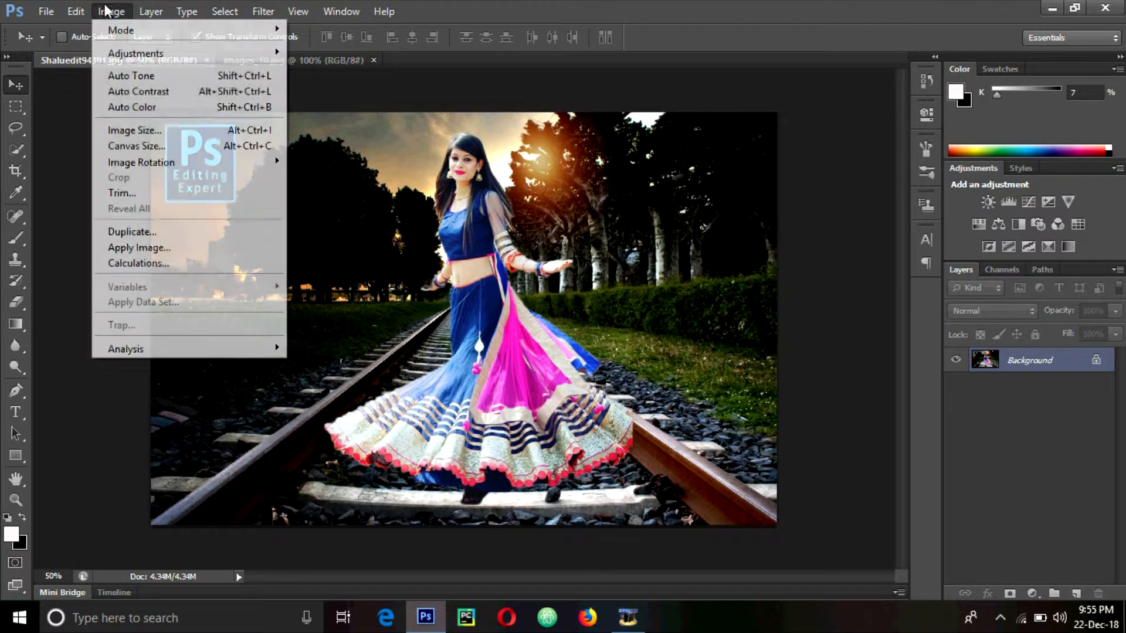
mouse_move(151, 12)
mouse_move(111, 13)
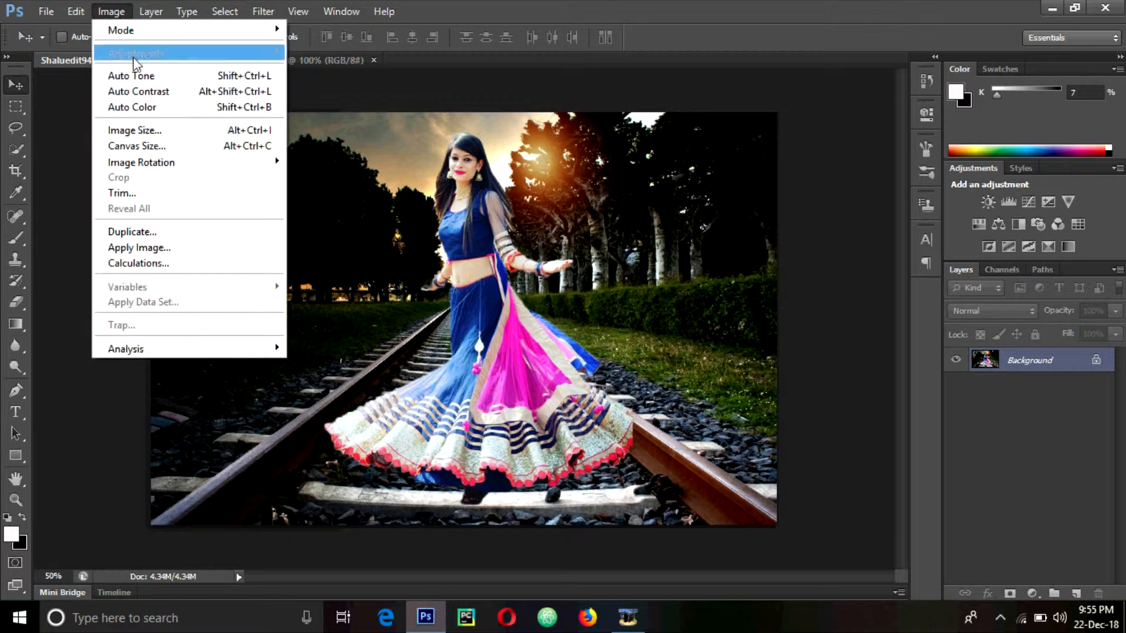
click(205, 138)
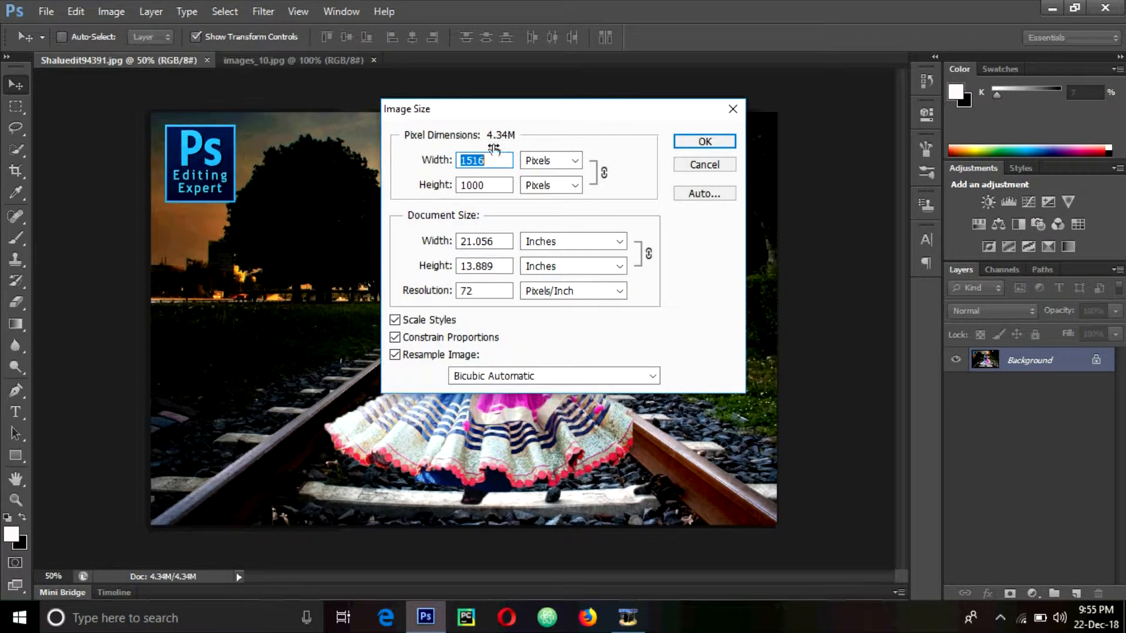
click(691, 166)
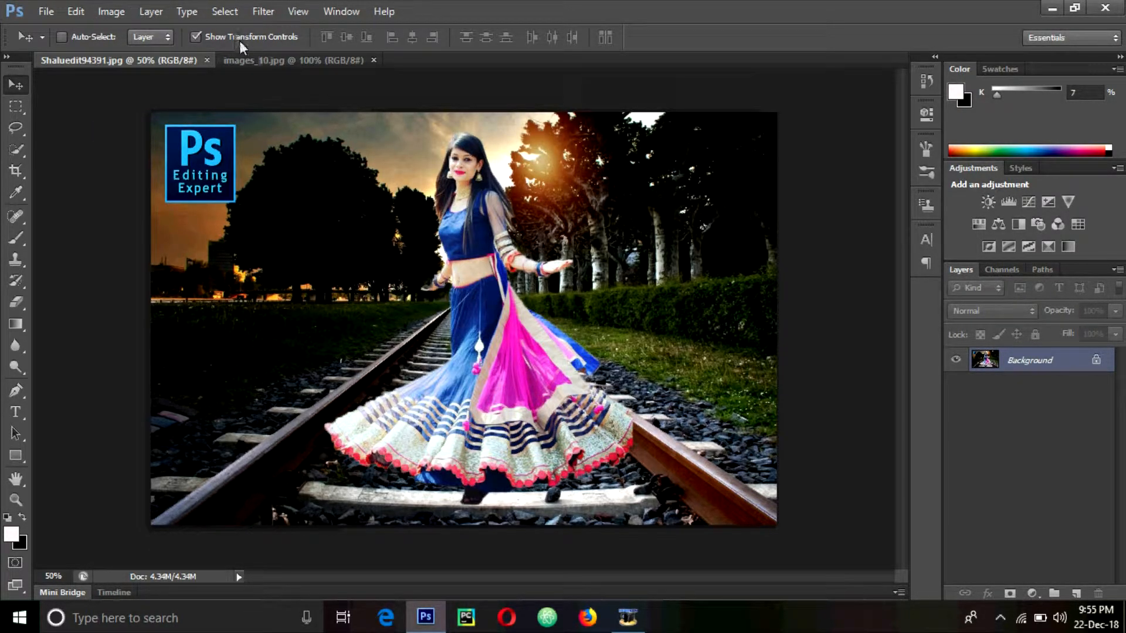
Try resizing images_10.jpg to 1515 pixels wide, then undo it
click(264, 60)
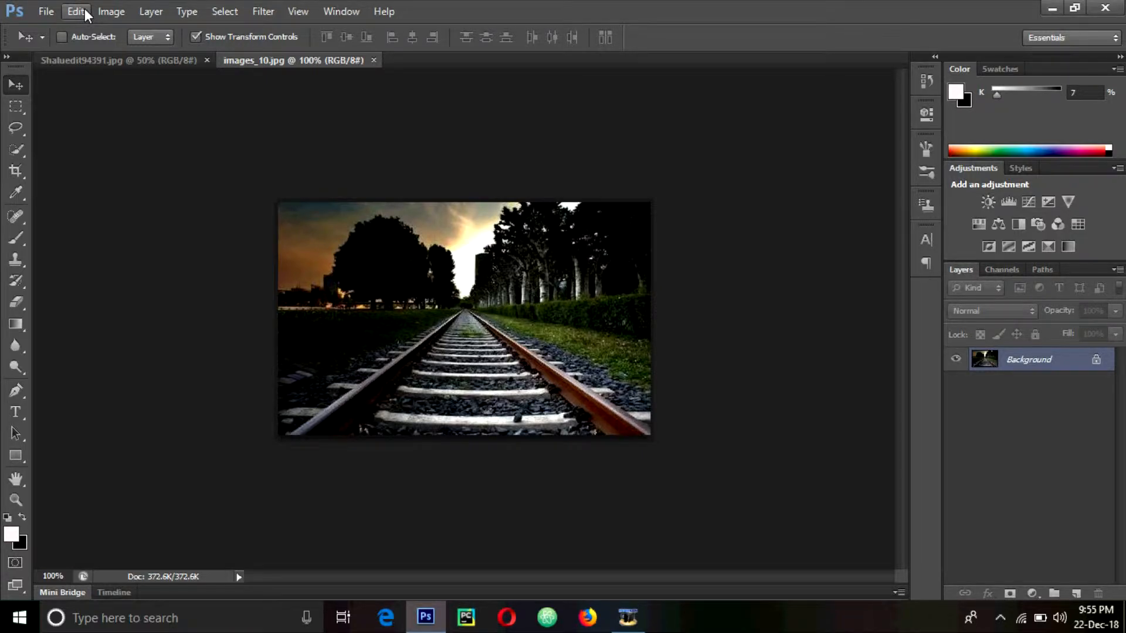
click(111, 12)
click(145, 129)
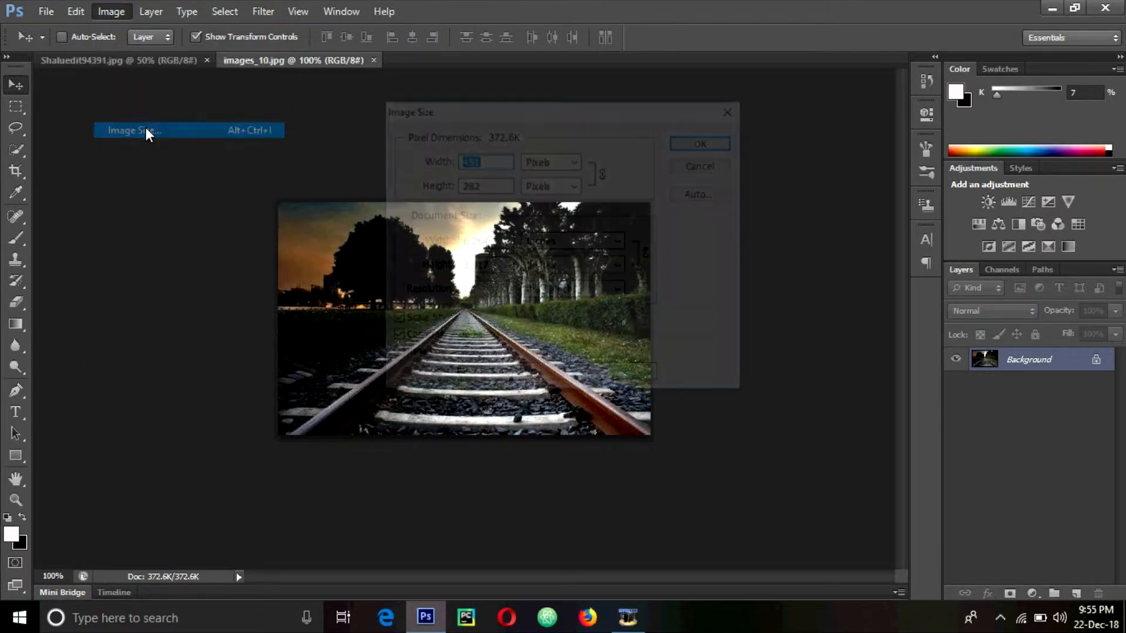
text(15)
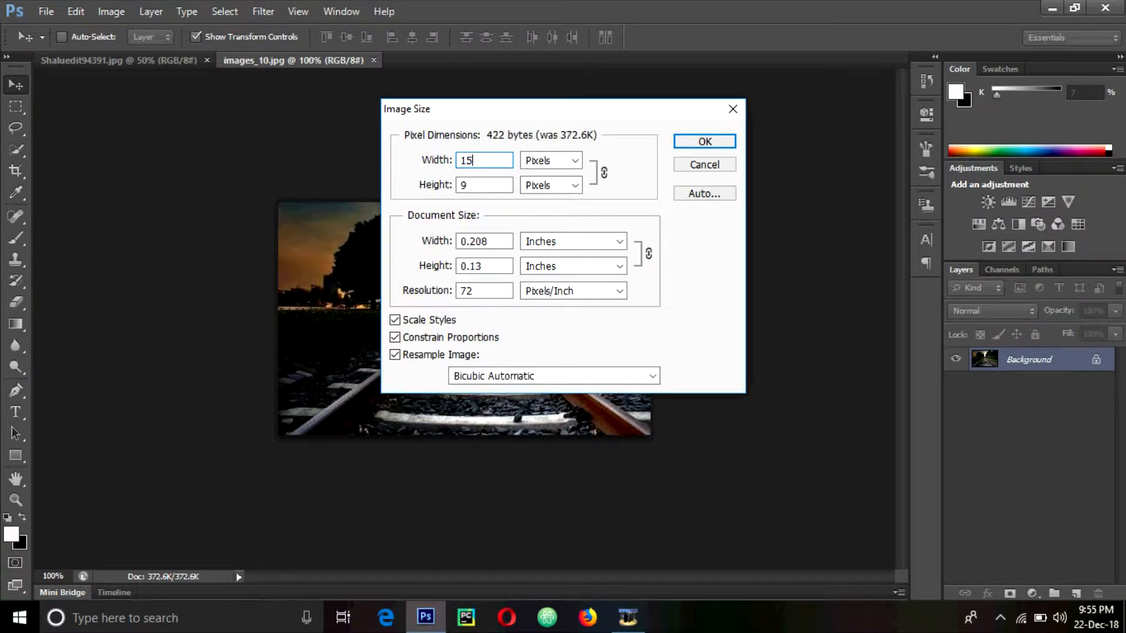
text(15)
key(Return)
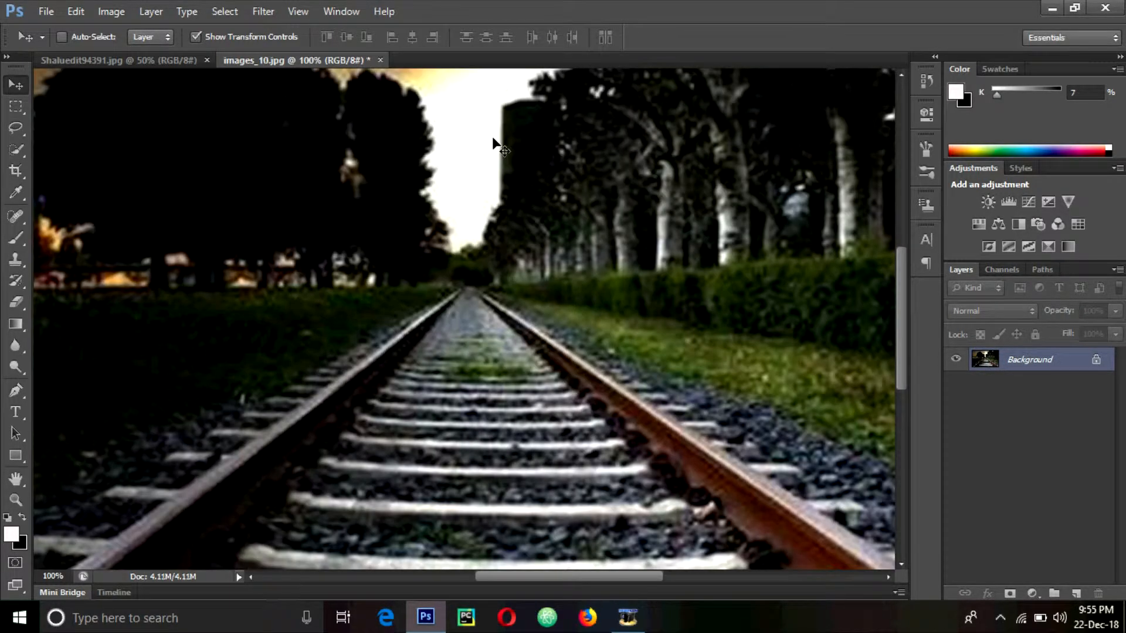
key(ctrl+z)
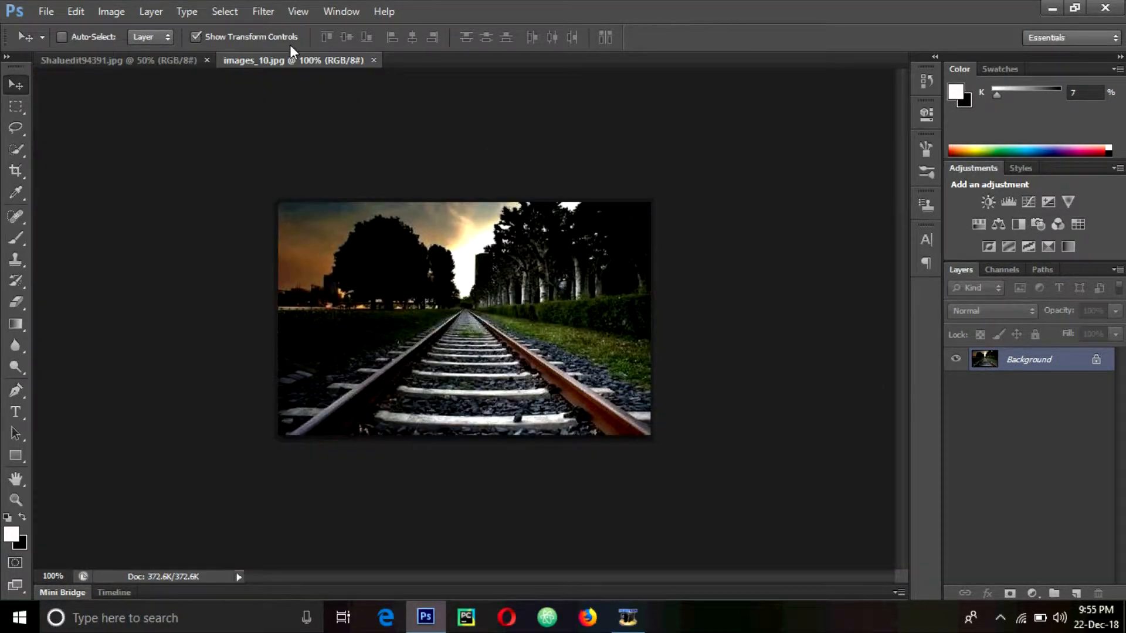
Resize images_10.jpg to 640 pixels wide (640 by 400)
click(112, 12)
click(135, 130)
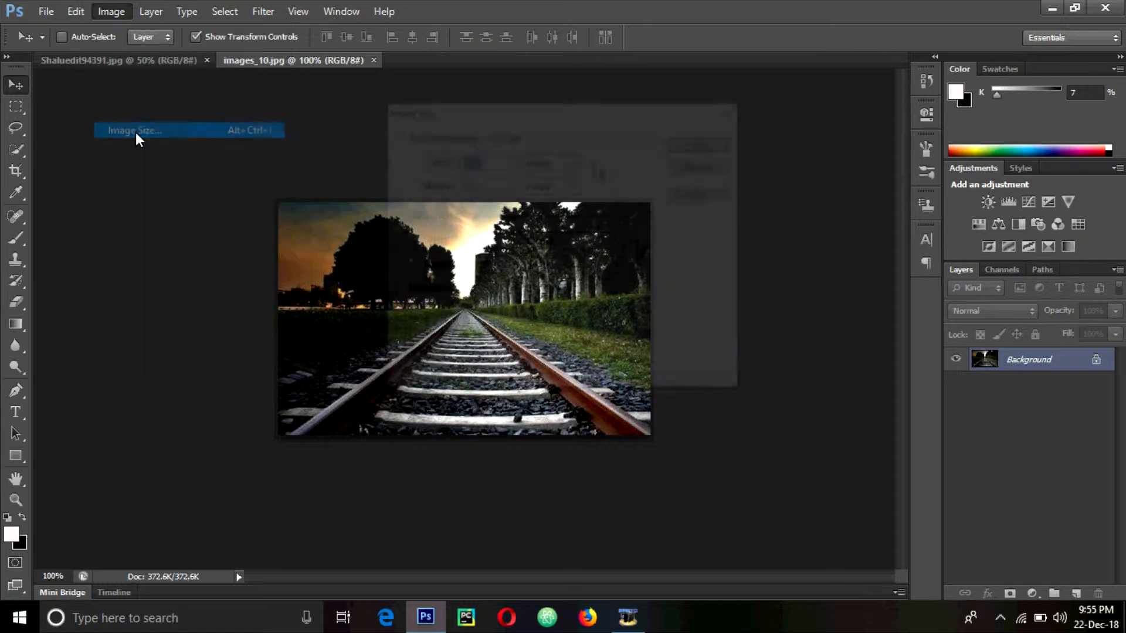
text(640)
key(Return)
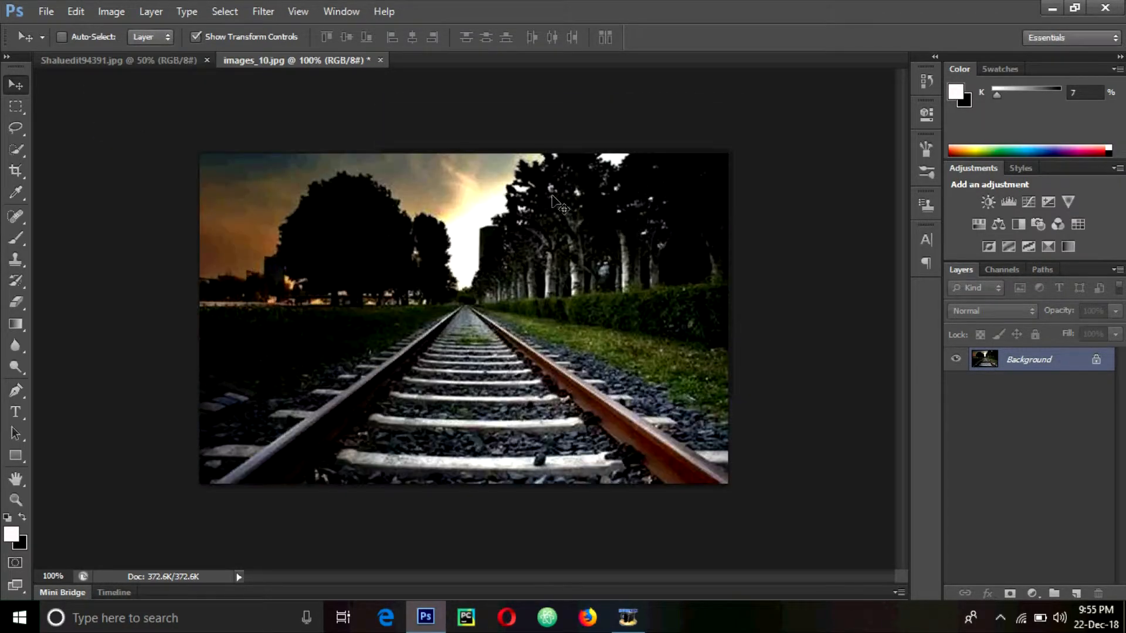
click(124, 61)
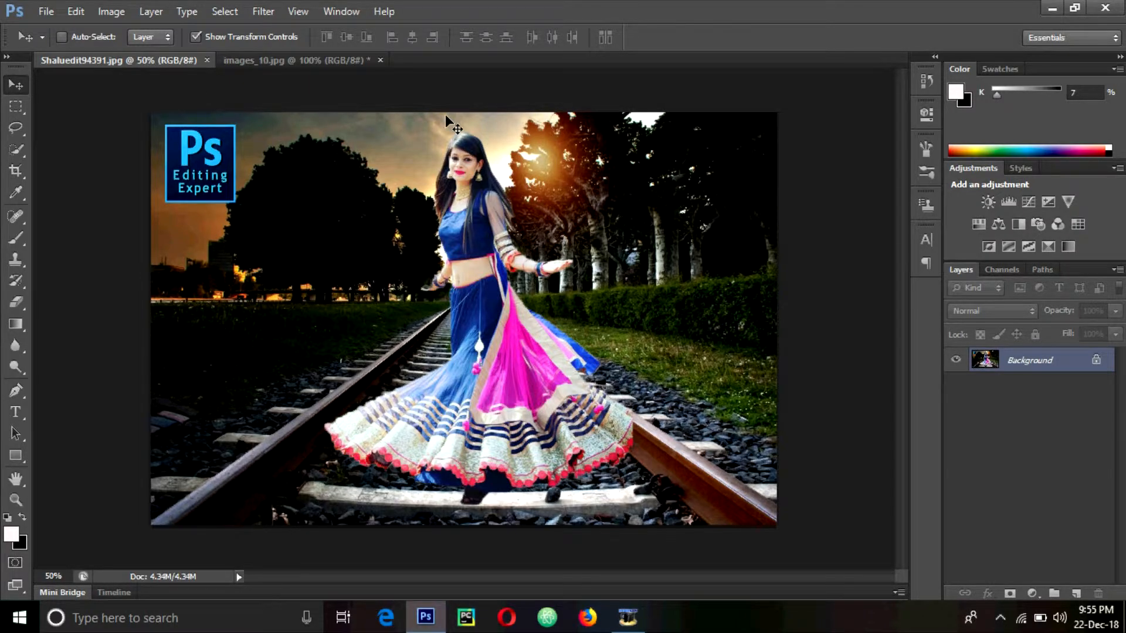
click(333, 62)
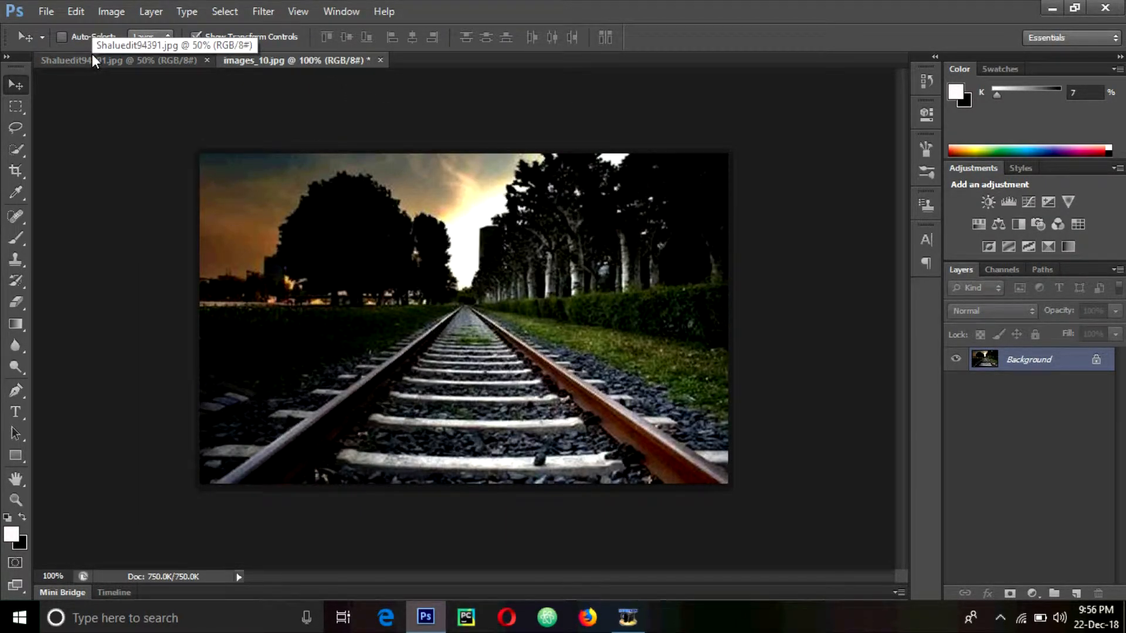
click(53, 12)
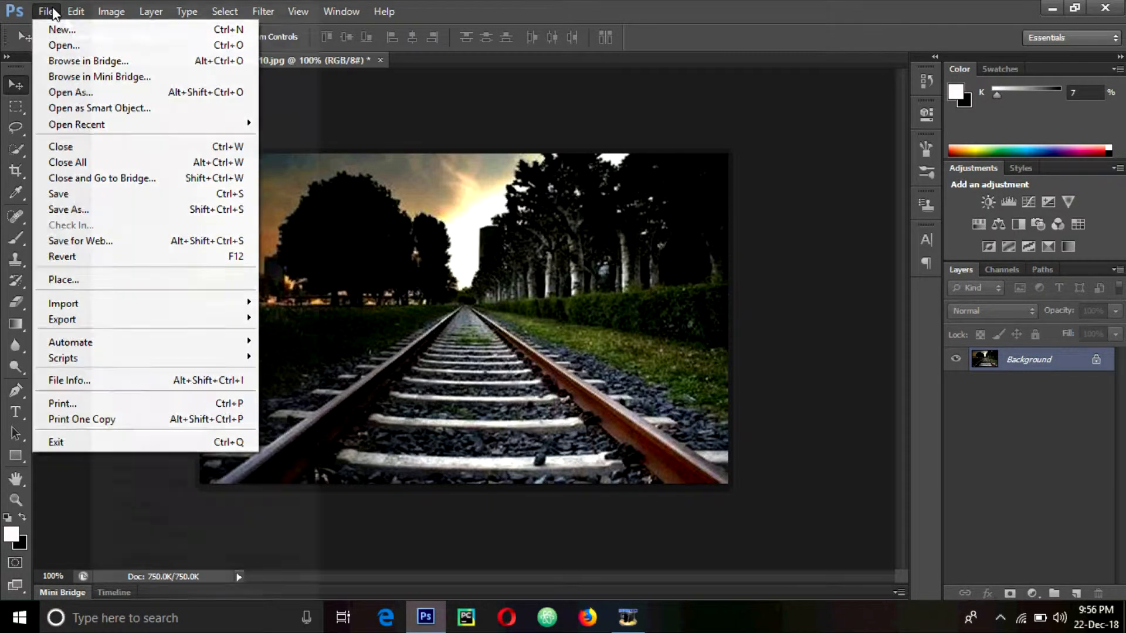
click(121, 281)
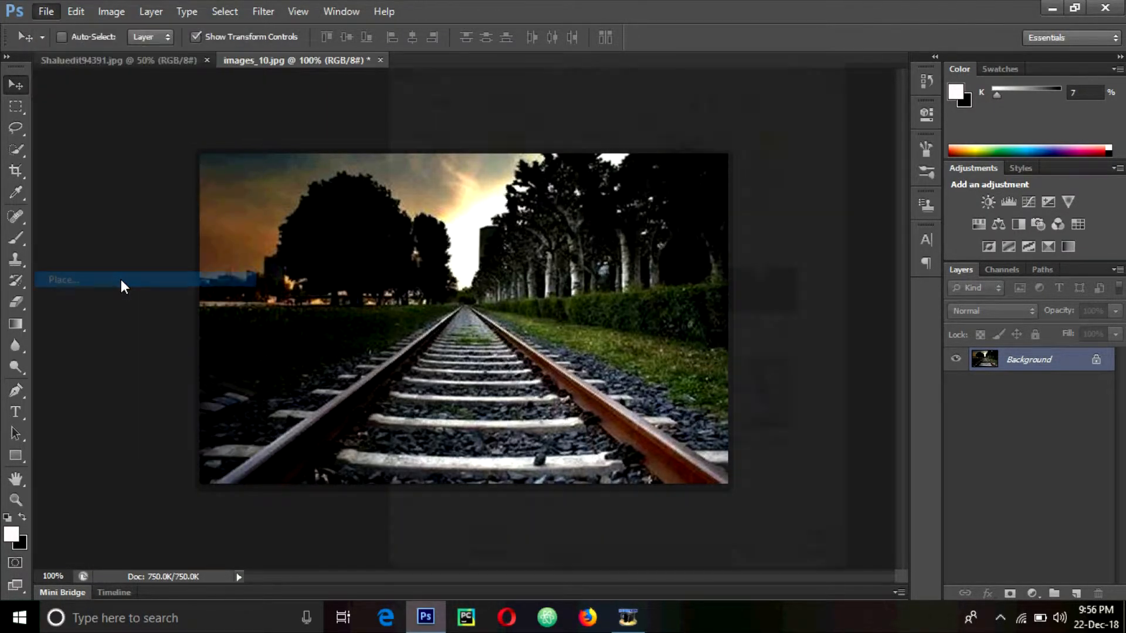
double_click(771, 402)
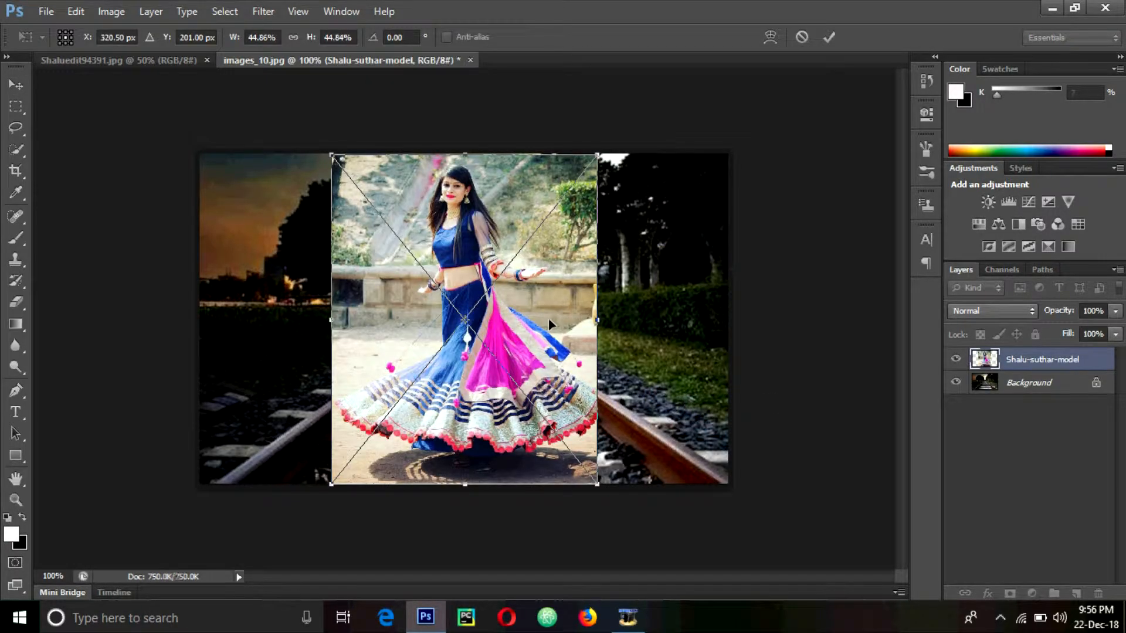
click(806, 35)
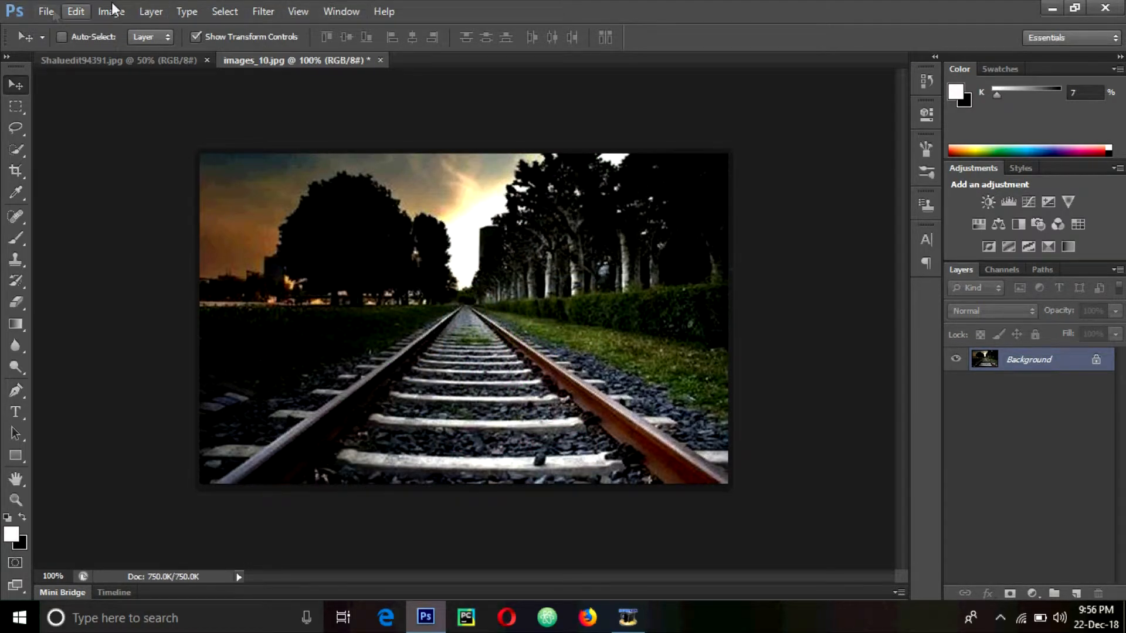
Place salu13_200432.png on the tracks, shrink it slightly, nudge it right, and commit
click(46, 11)
click(118, 279)
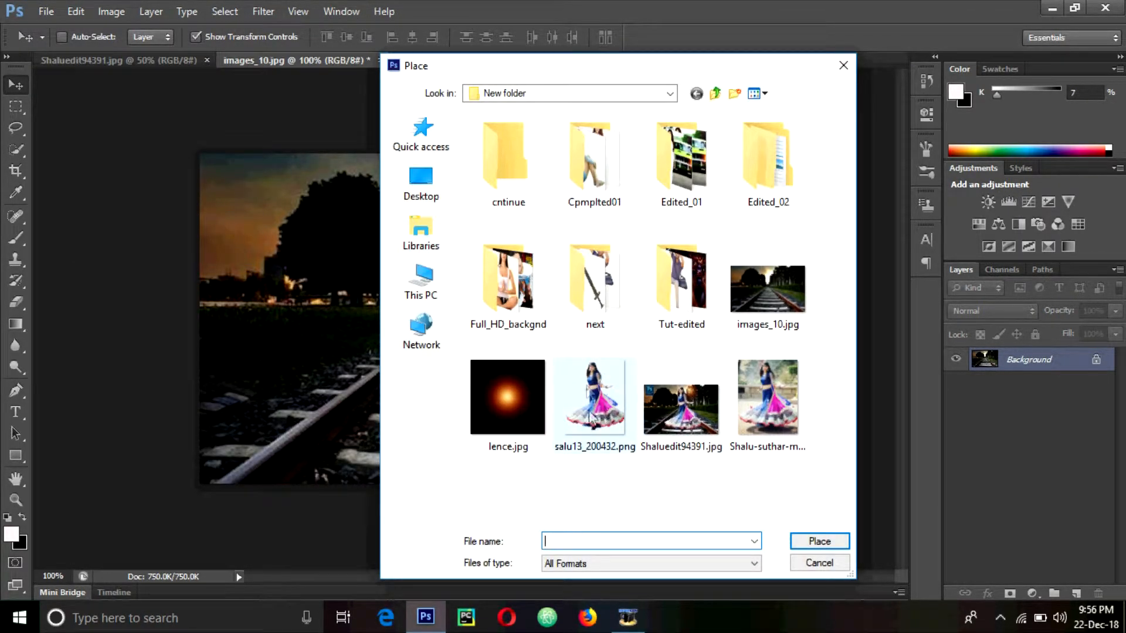
double_click(615, 427)
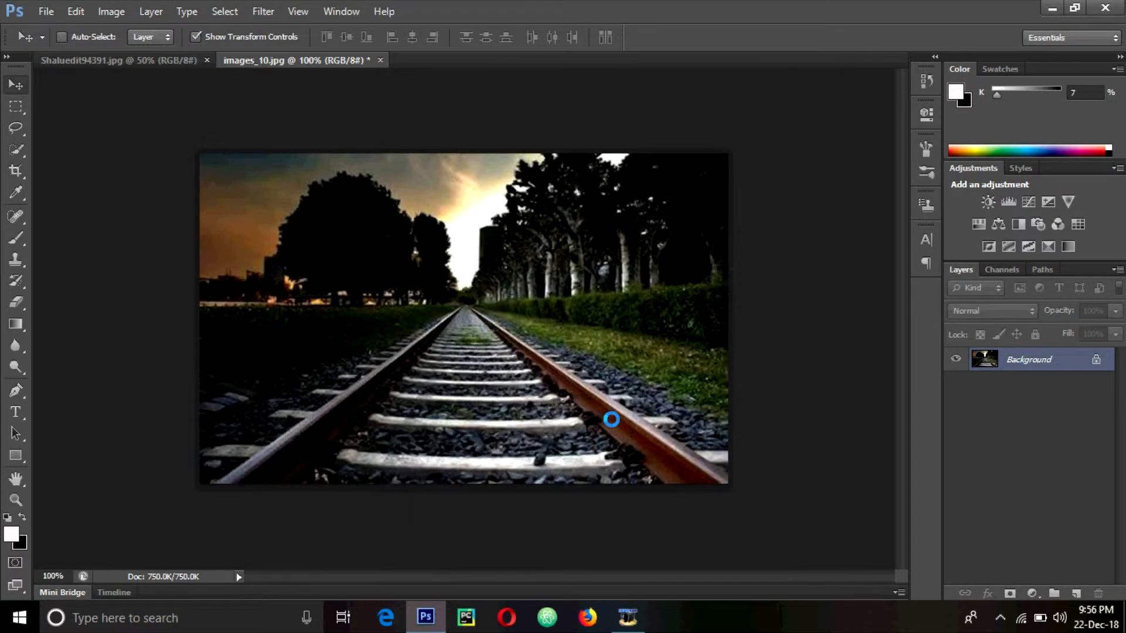
drag(597, 484, 597, 482)
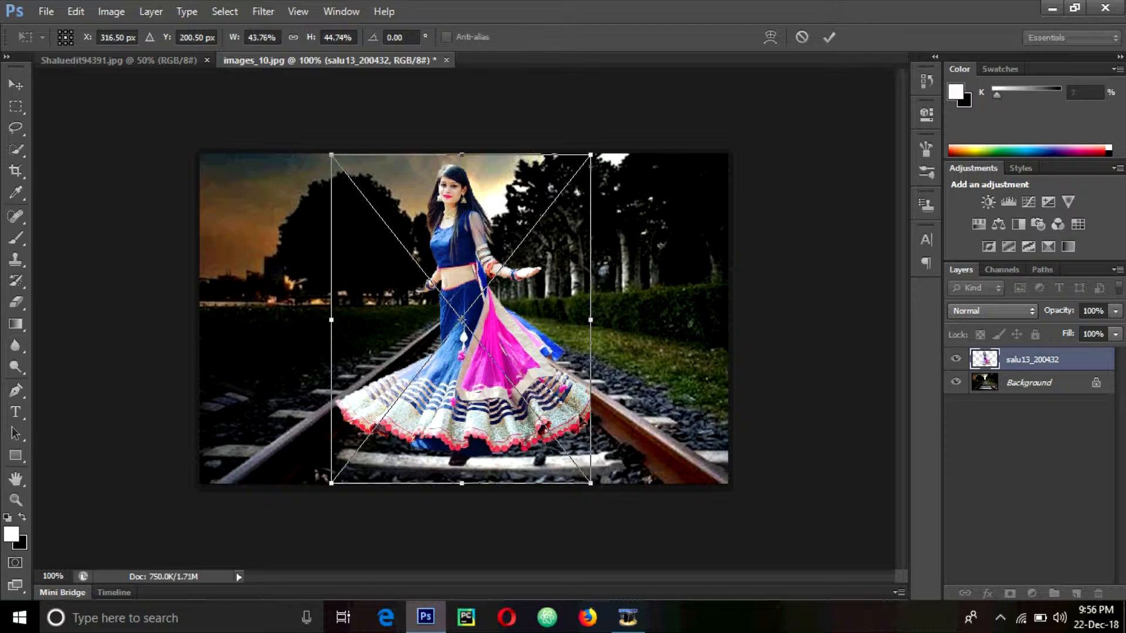
drag(571, 410, 575, 410)
click(829, 38)
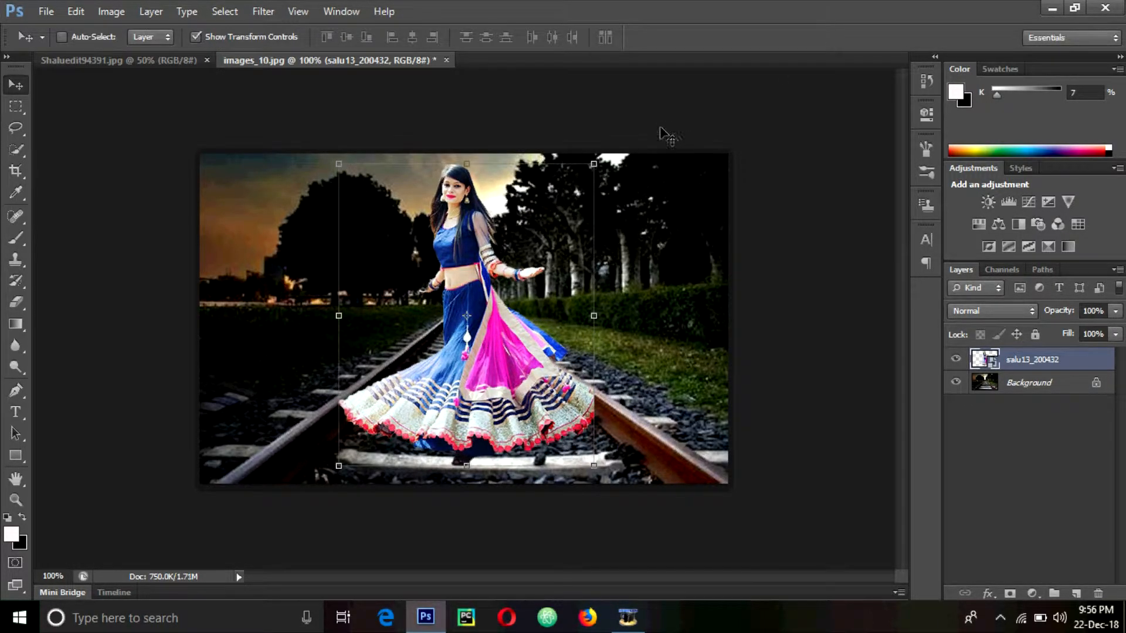
Compare against the Shaluedit94391.jpg reference, then return to images_10.jpg
click(147, 61)
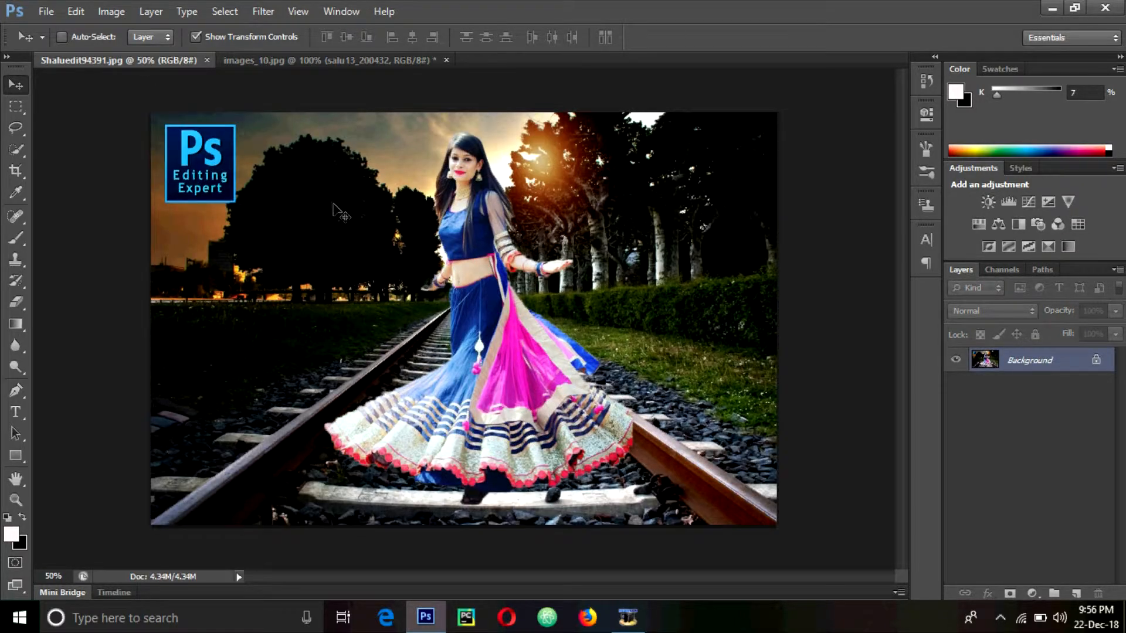
click(315, 65)
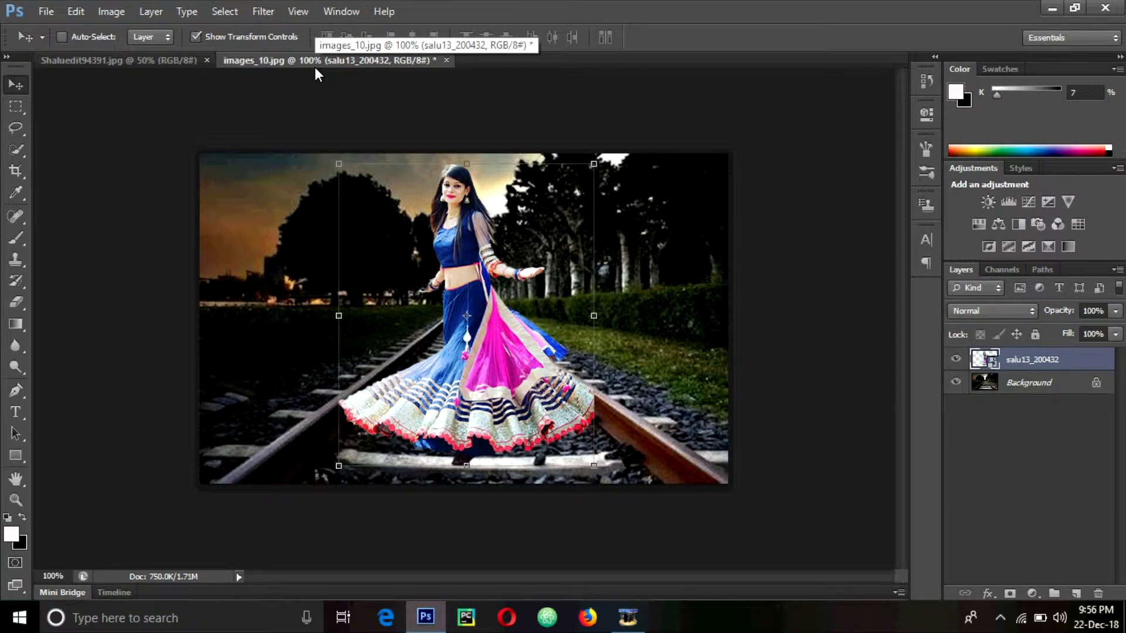
click(15, 107)
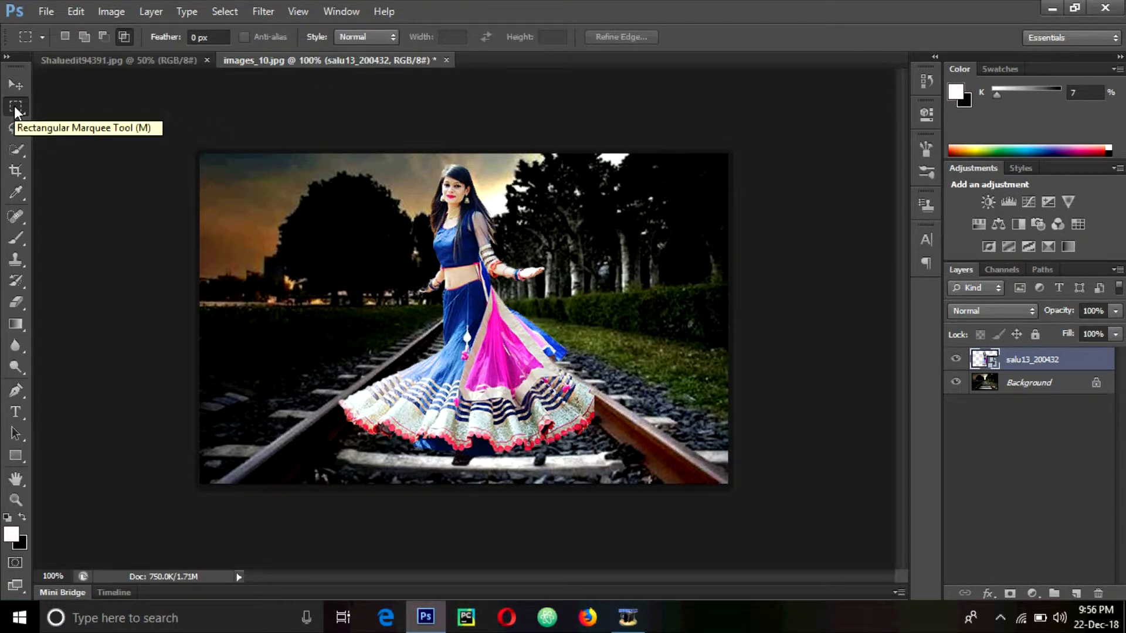
Add a Brightness/Contrast adjustment layer with Contrast 17
click(988, 202)
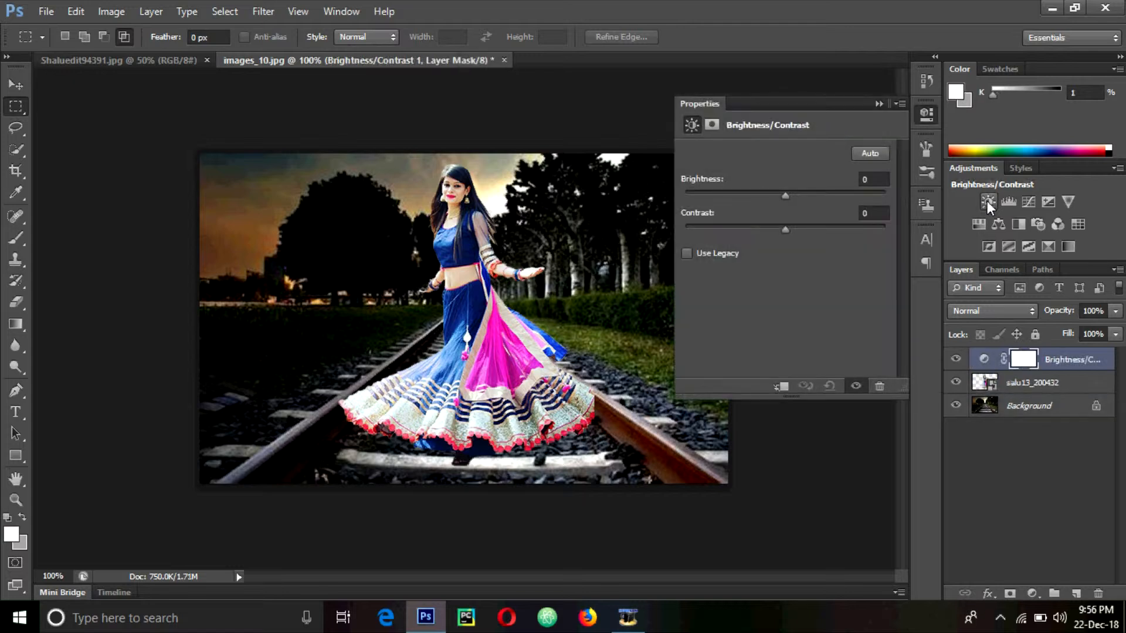
drag(785, 227, 786, 198)
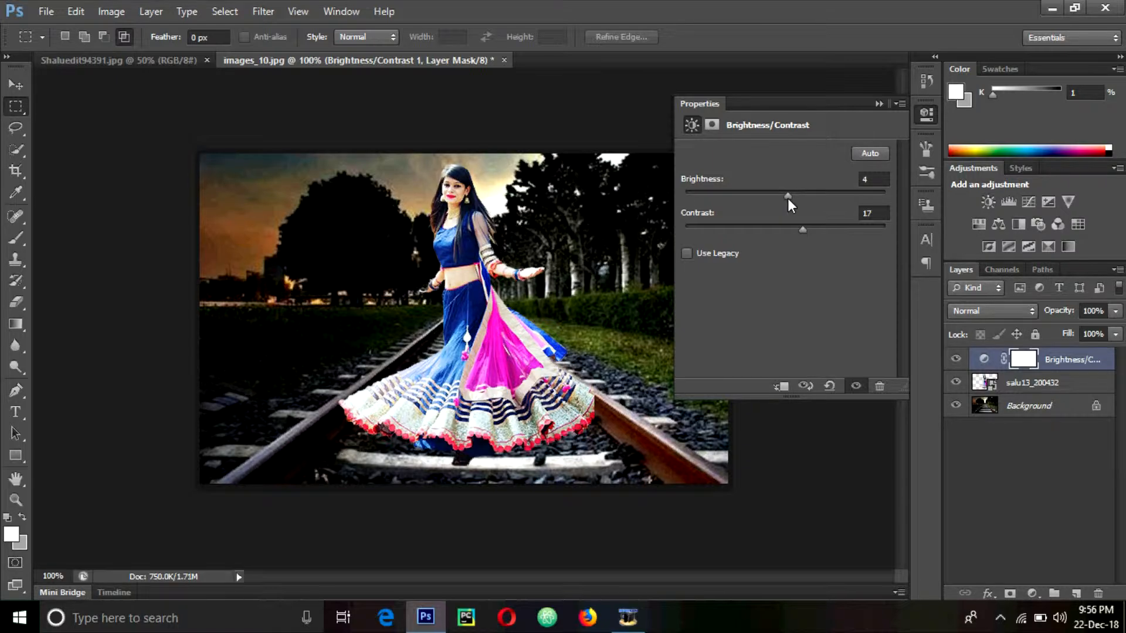
click(879, 103)
Add a Curves layer with the midpoint lowered, then erase parts of its mask
click(1028, 202)
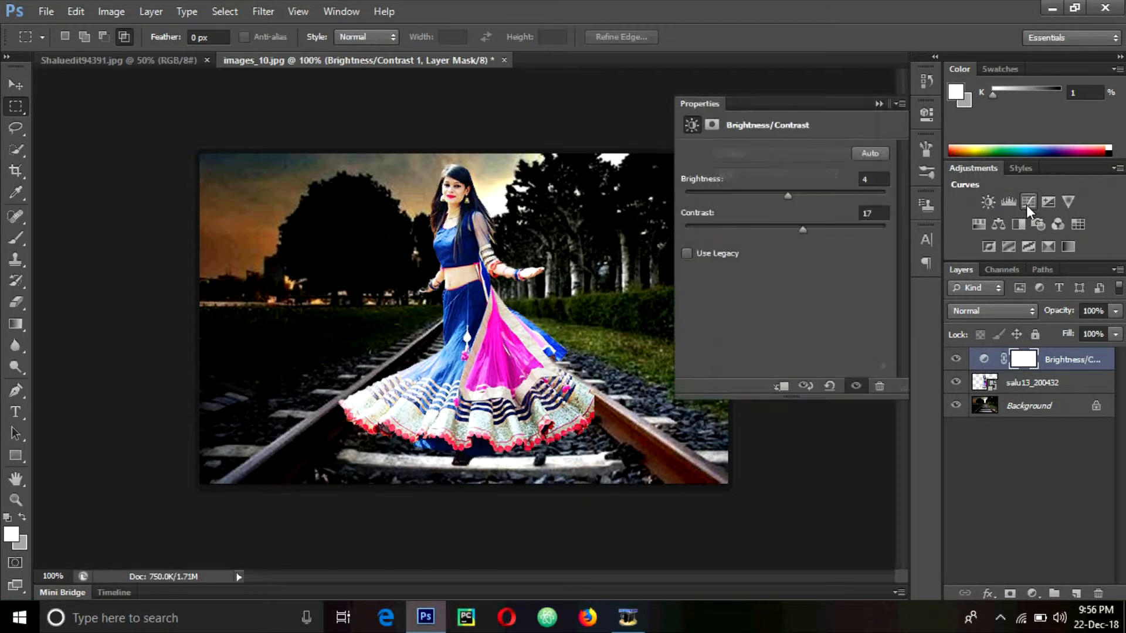
drag(806, 271, 809, 280)
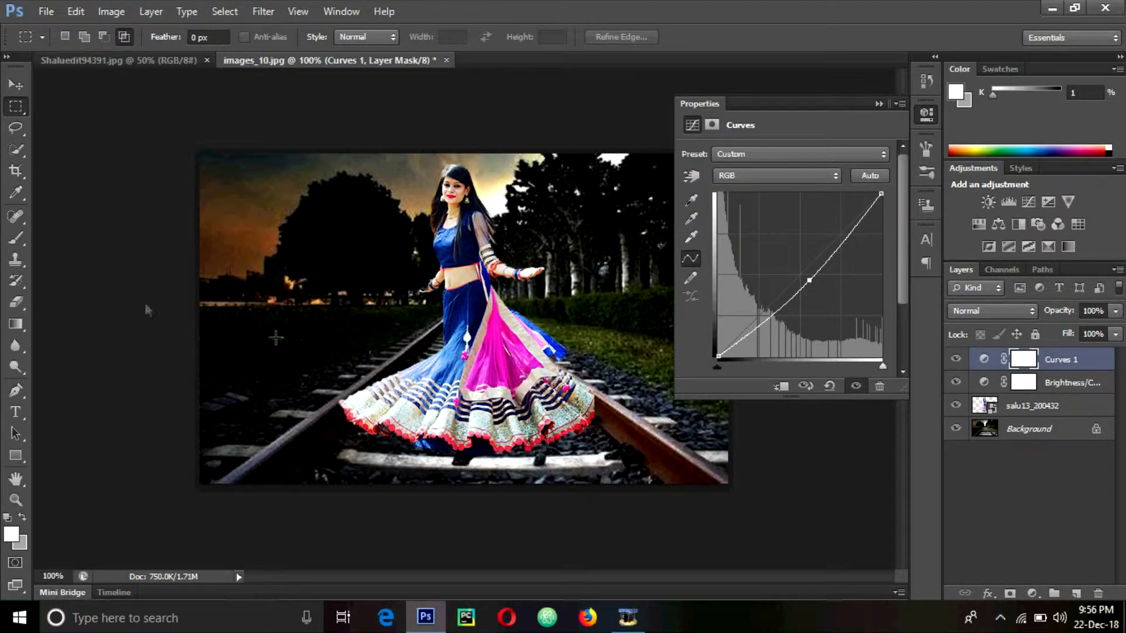
click(17, 302)
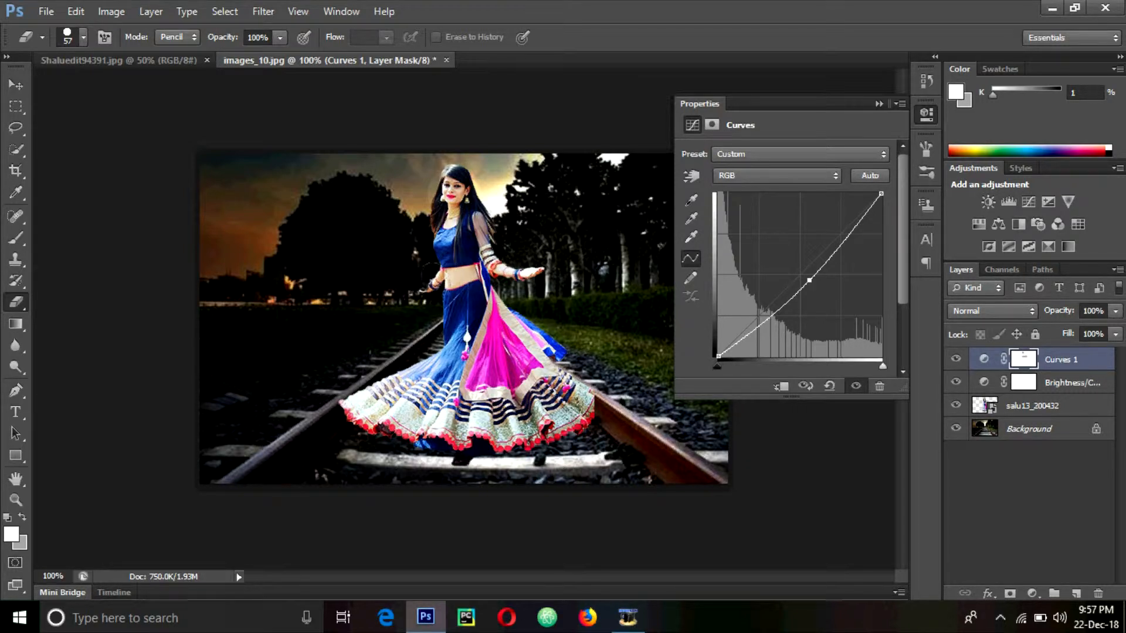
click(879, 104)
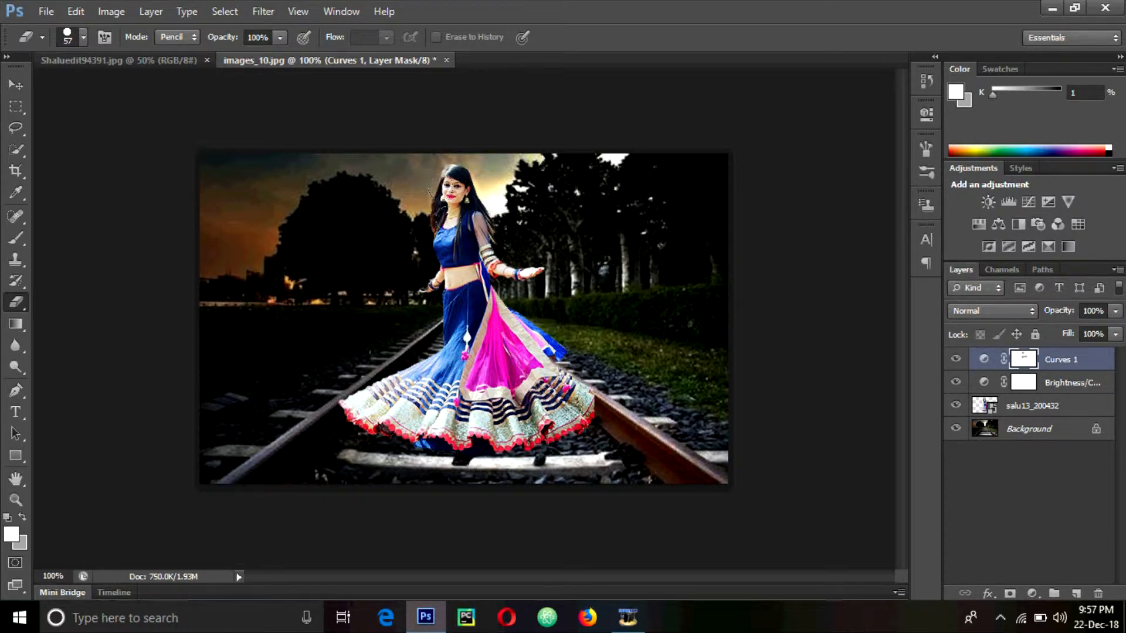
Place the lence glow image in Screen blend mode, moved up and right toward the sky
click(22, 86)
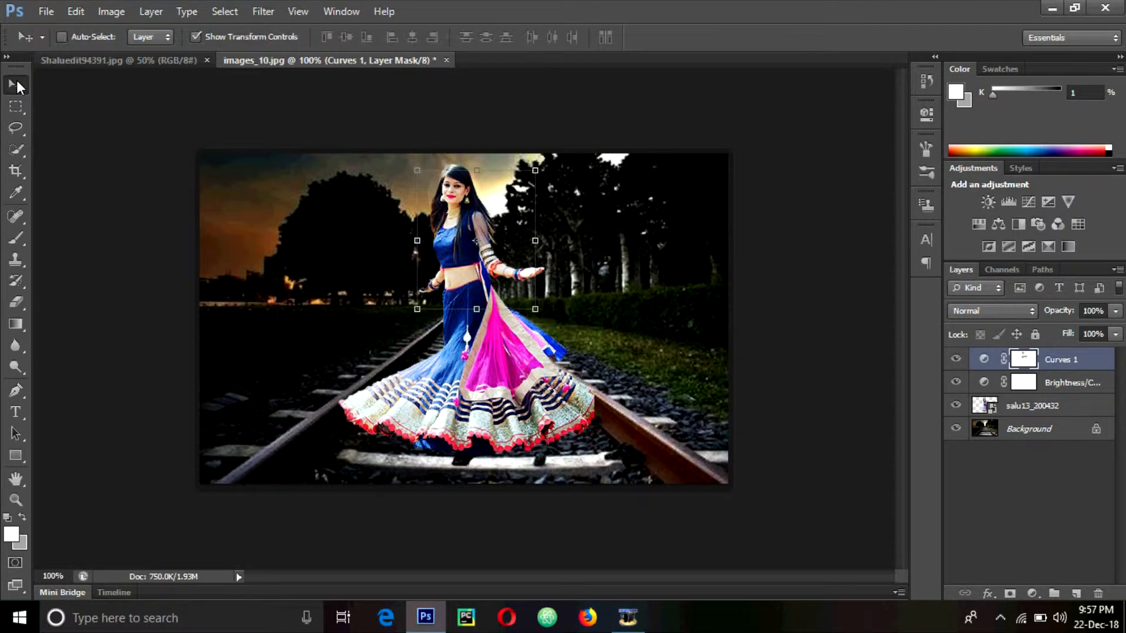
click(46, 11)
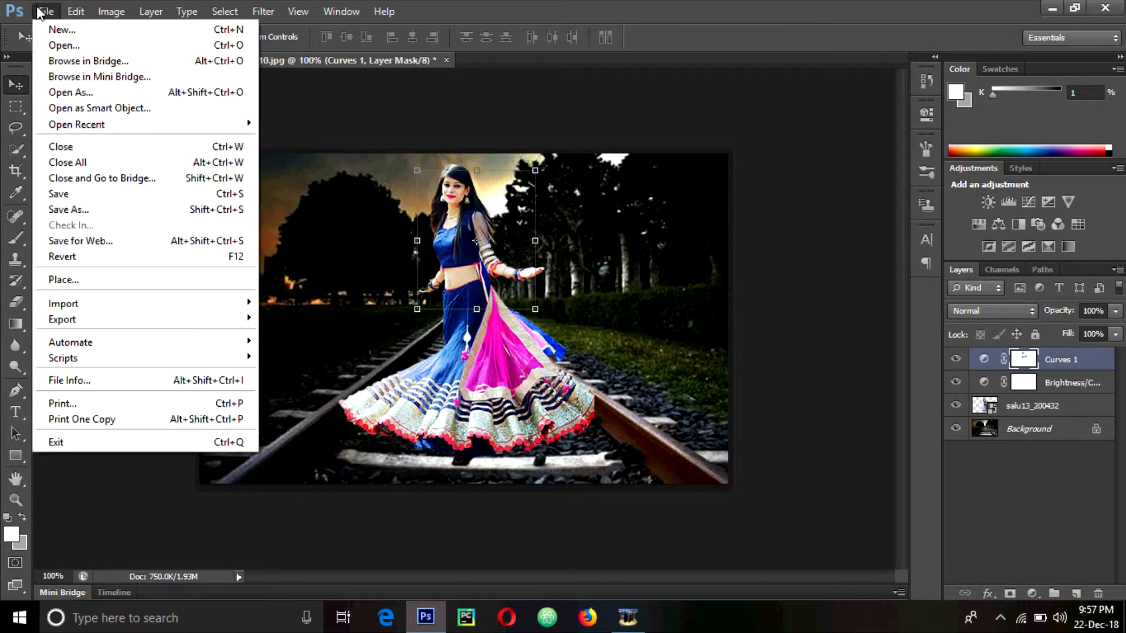
click(111, 279)
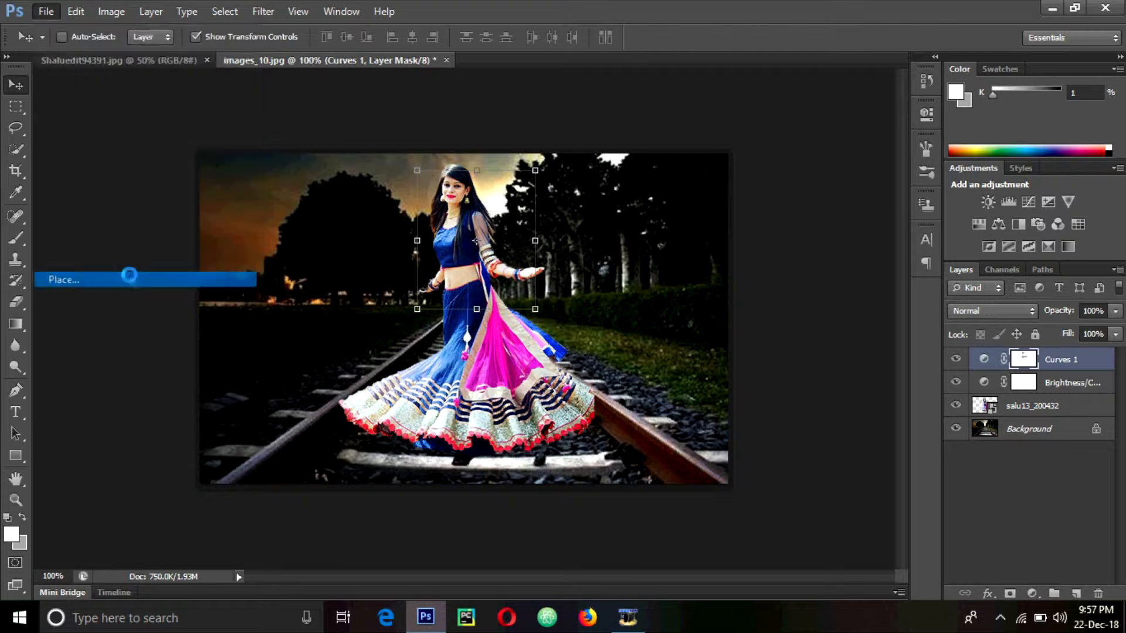
double_click(508, 378)
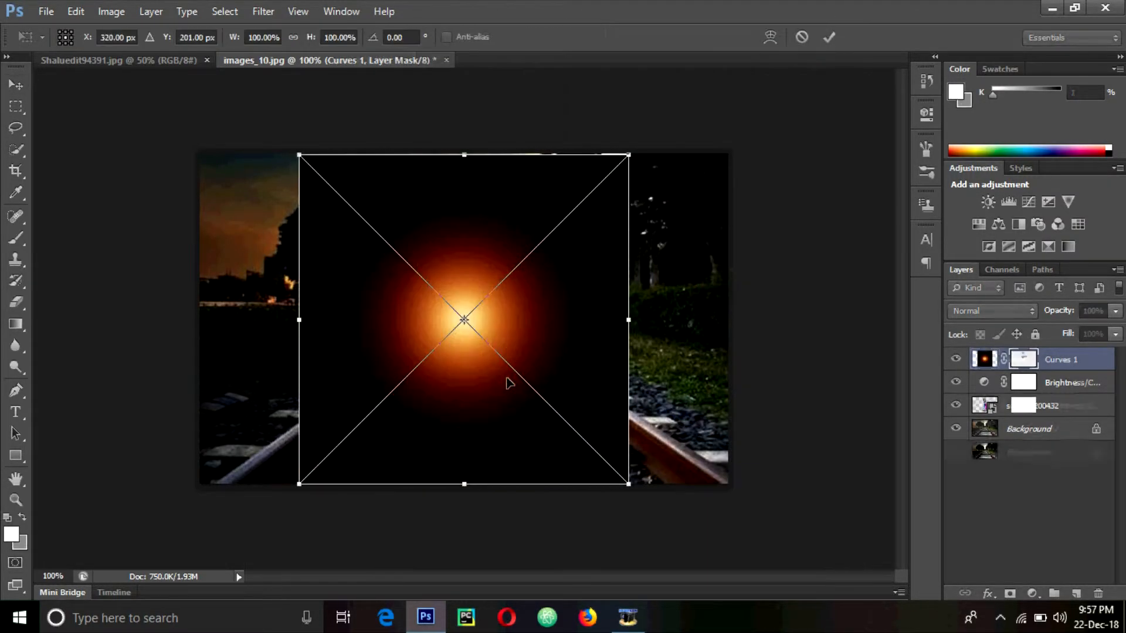
click(984, 306)
click(966, 132)
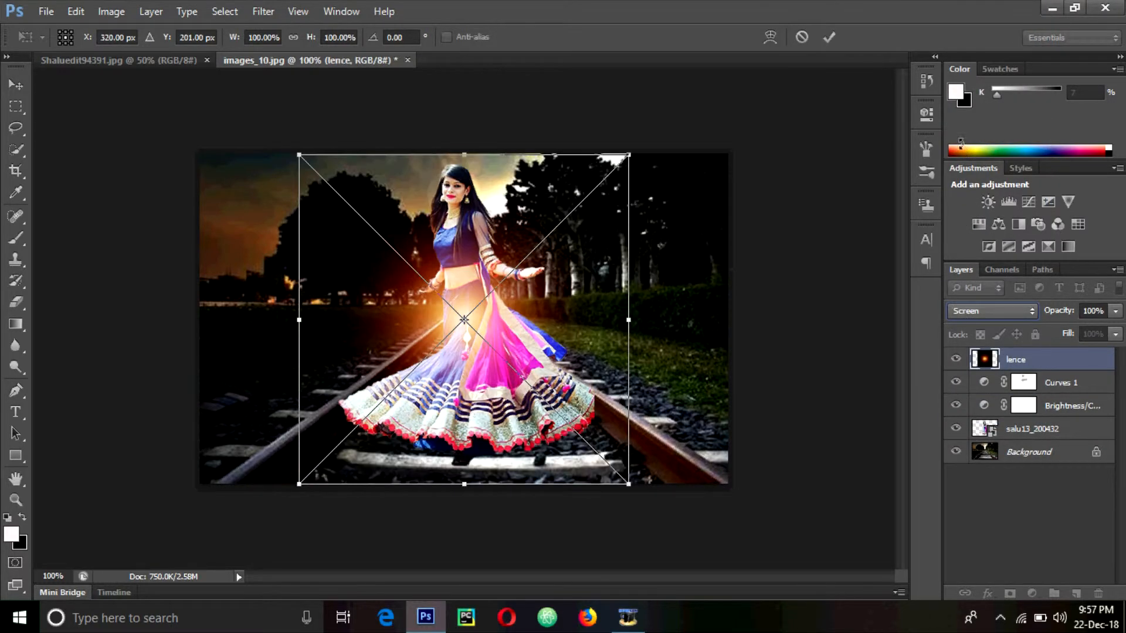
drag(531, 286, 584, 188)
Lower the lence layer's opacity to 69% and commit its placement
click(1116, 312)
drag(1100, 324, 1085, 327)
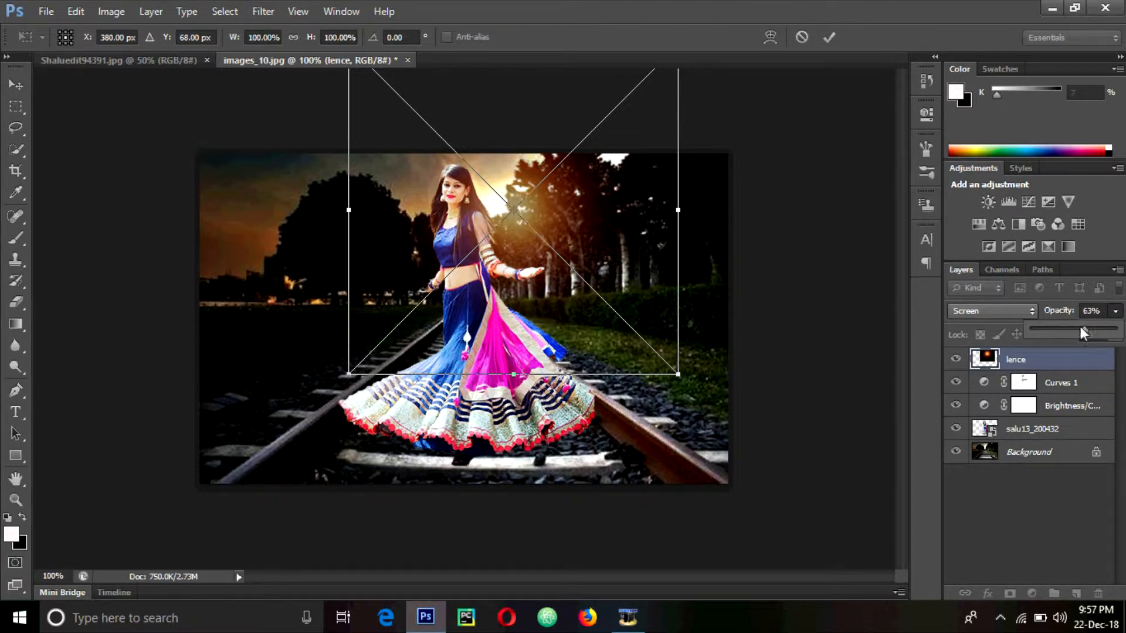
drag(1089, 327, 1087, 327)
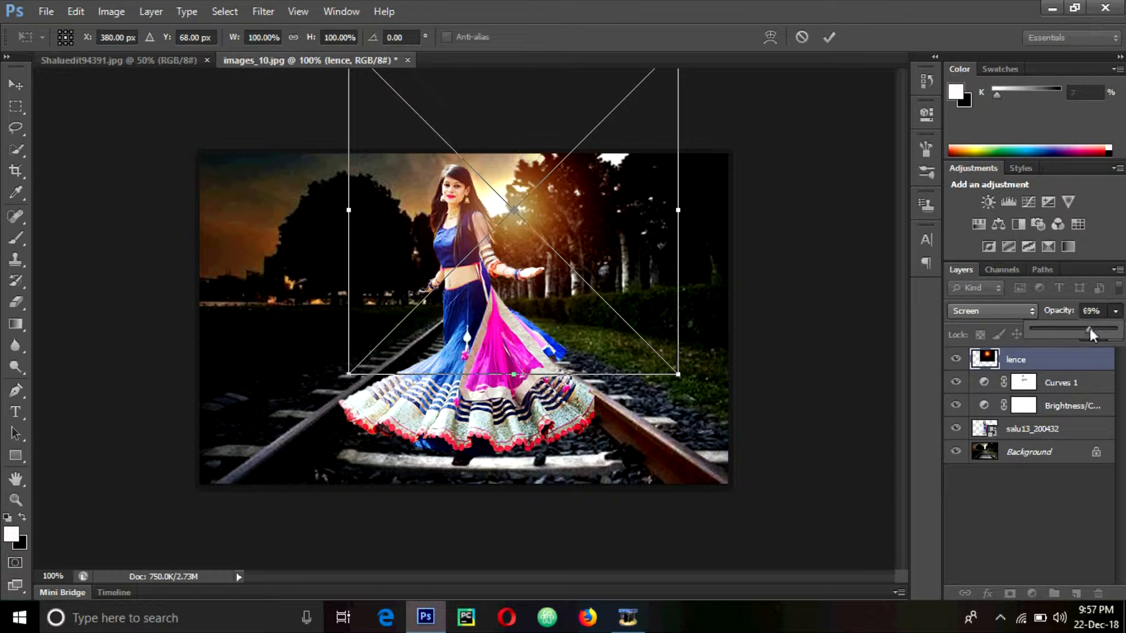
drag(1089, 329, 1089, 329)
click(1114, 311)
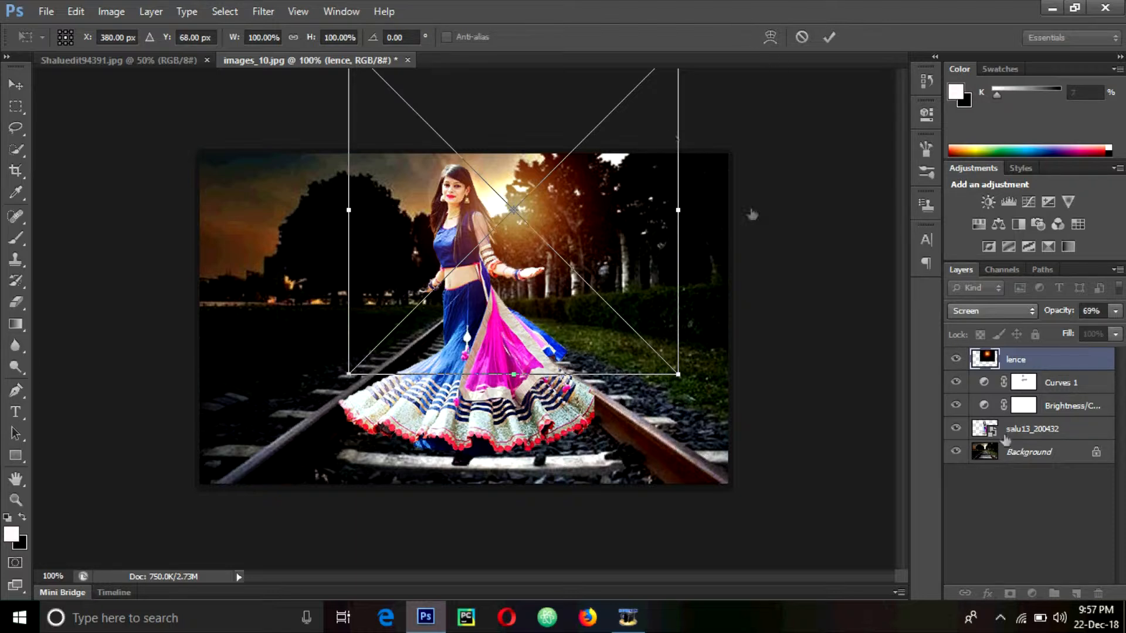
click(827, 37)
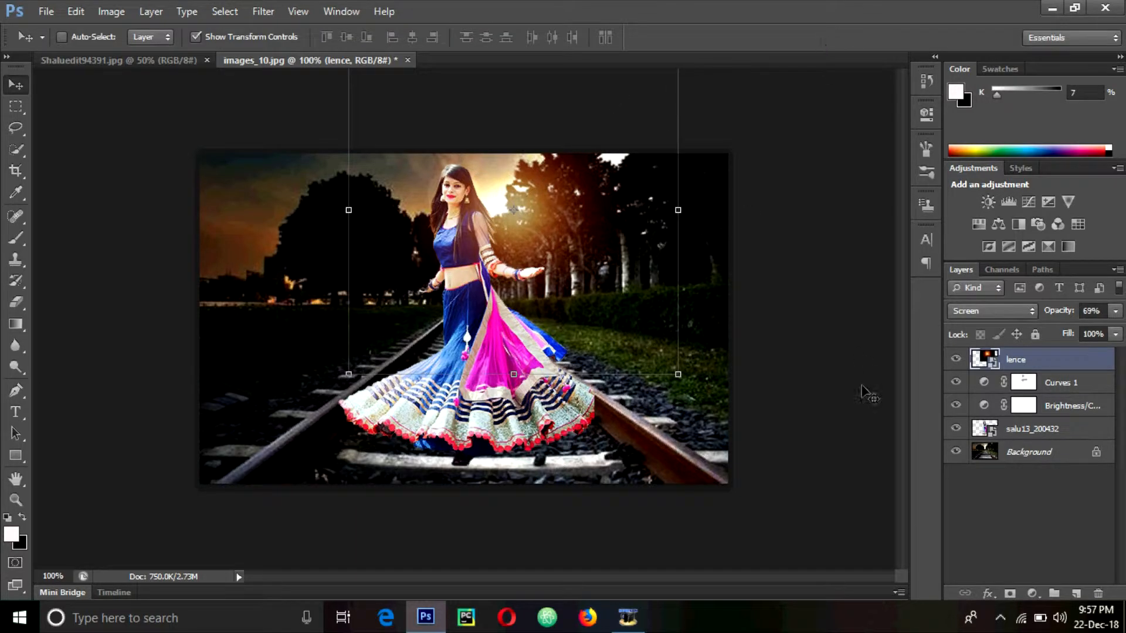
Move salu13_200432 to the top of the layers, nudge it, and scale it to about 44%
click(1035, 434)
drag(1036, 439, 1033, 354)
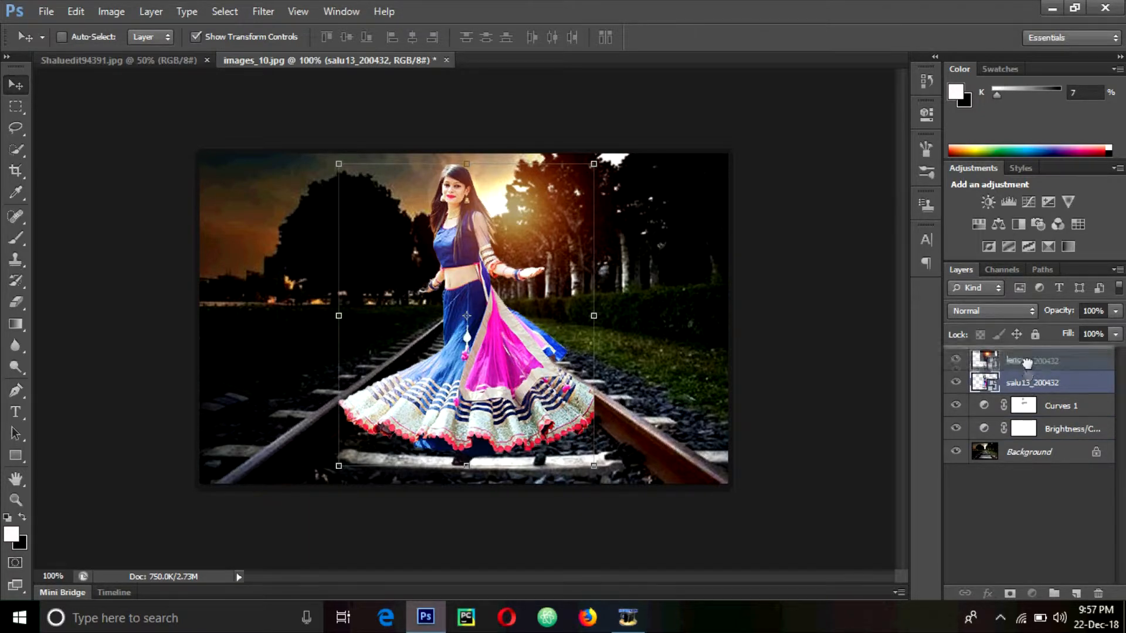
drag(492, 265, 507, 259)
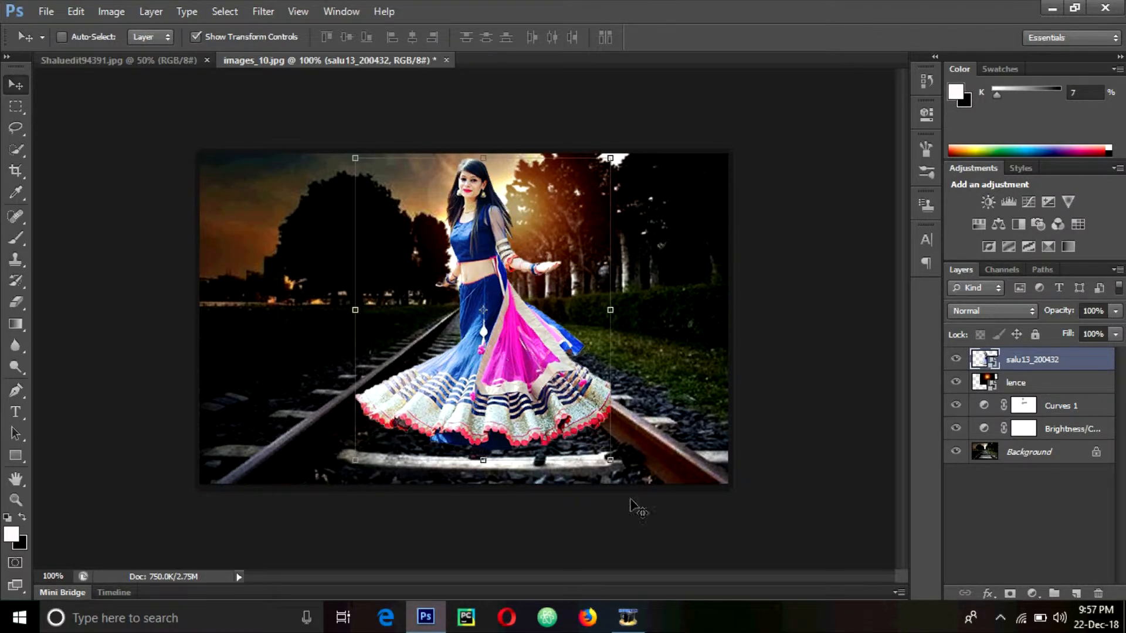
key(ctrl+t)
drag(609, 461, 610, 484)
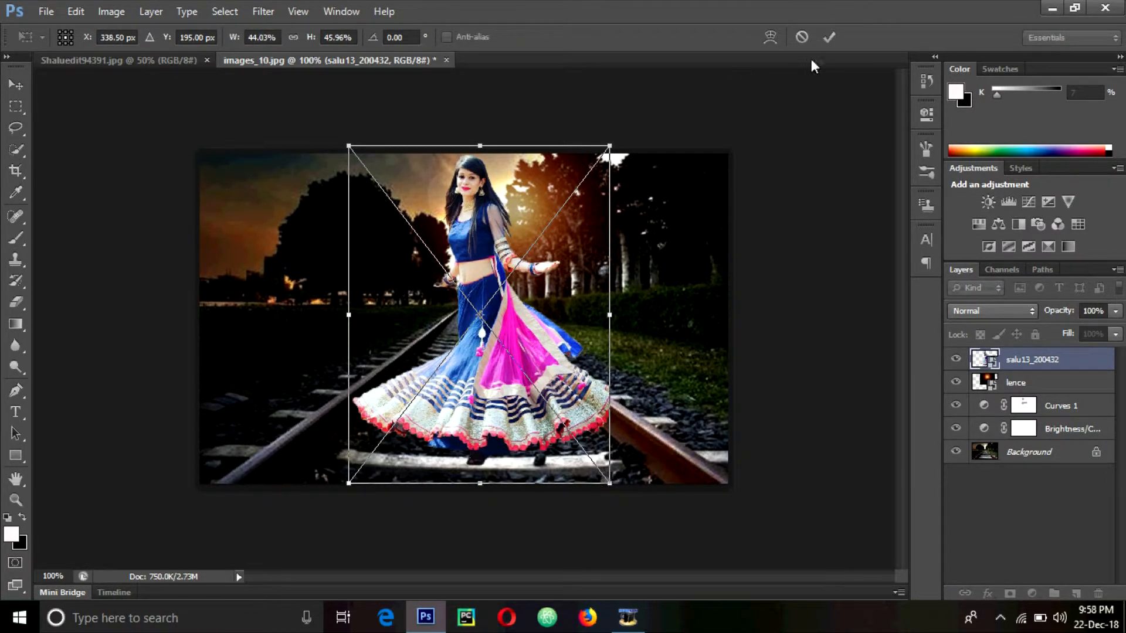
click(829, 37)
click(15, 106)
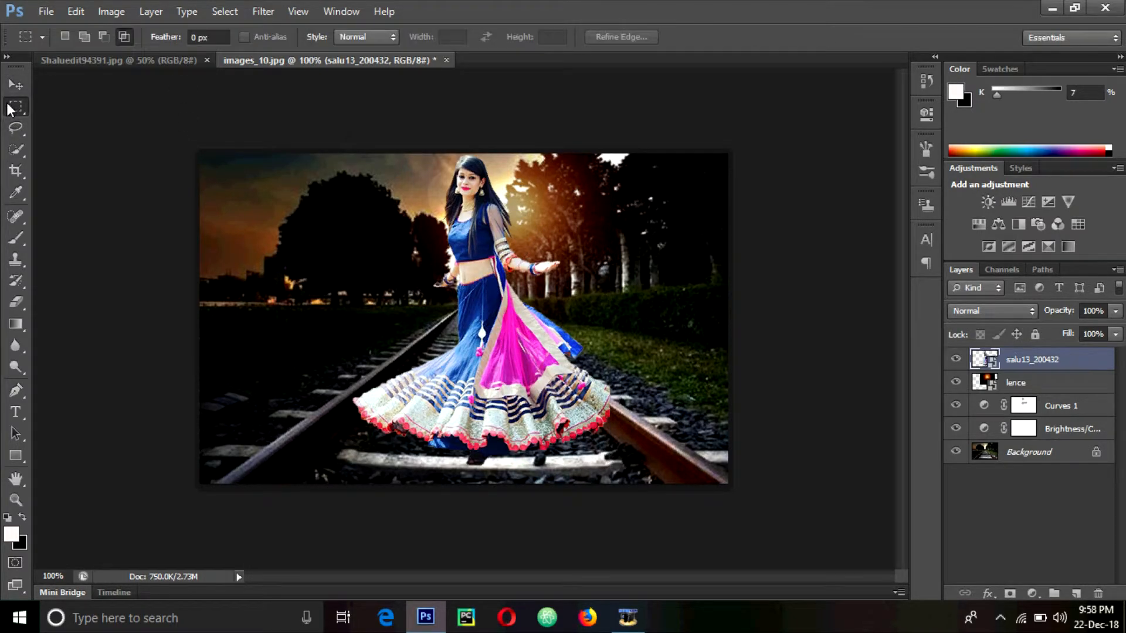
Crop the images_10.jpg composite by pulling in its left and right edges
click(176, 61)
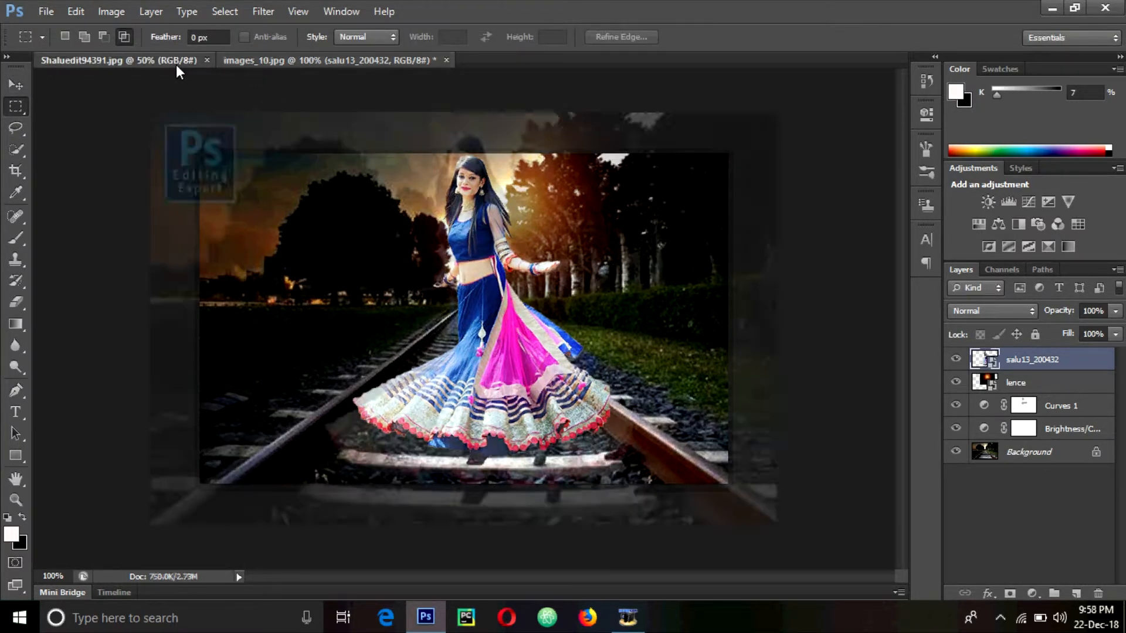
click(351, 61)
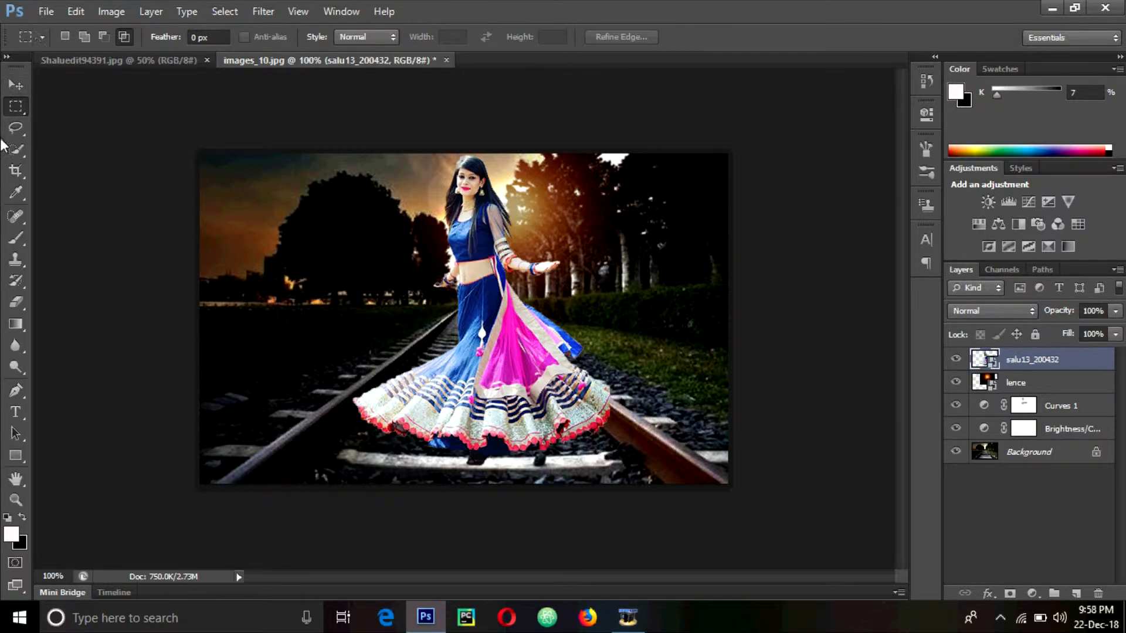
click(16, 171)
drag(201, 319, 220, 317)
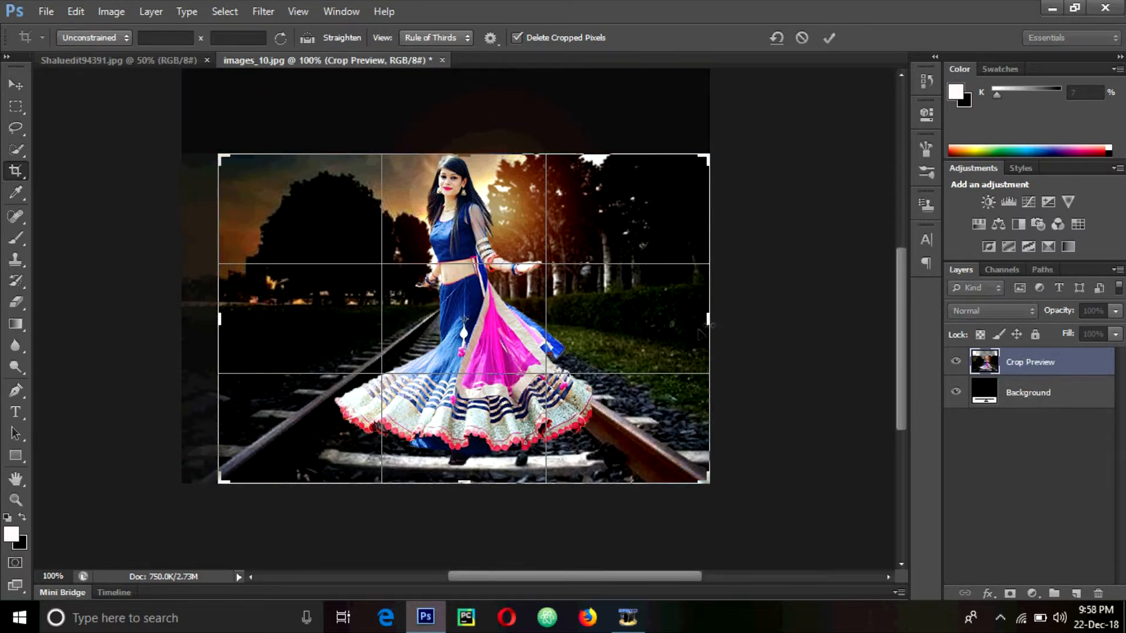
drag(710, 325, 704, 325)
drag(698, 326, 698, 326)
click(831, 40)
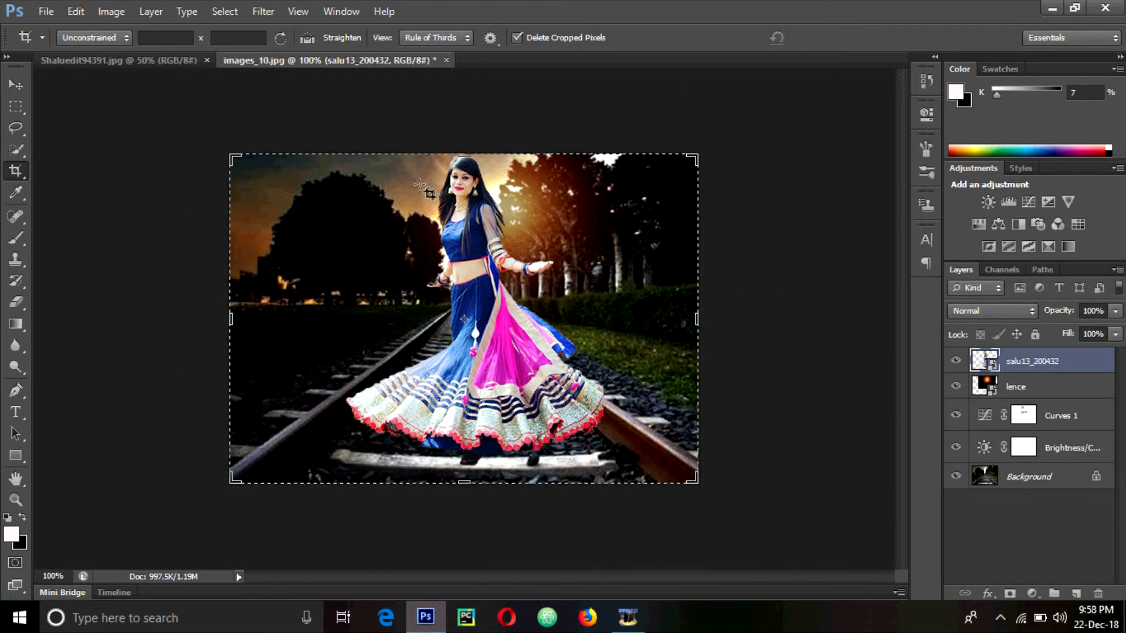
Resize the cropped composite to 640 pixels wide (640 by 451)
click(111, 12)
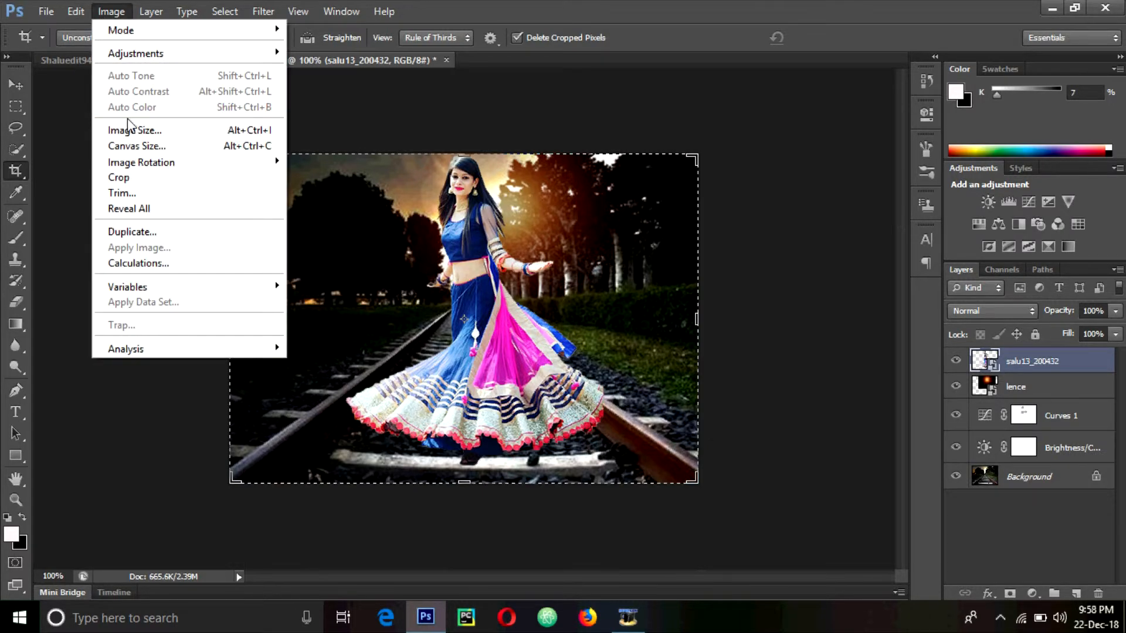
click(135, 130)
text(640)
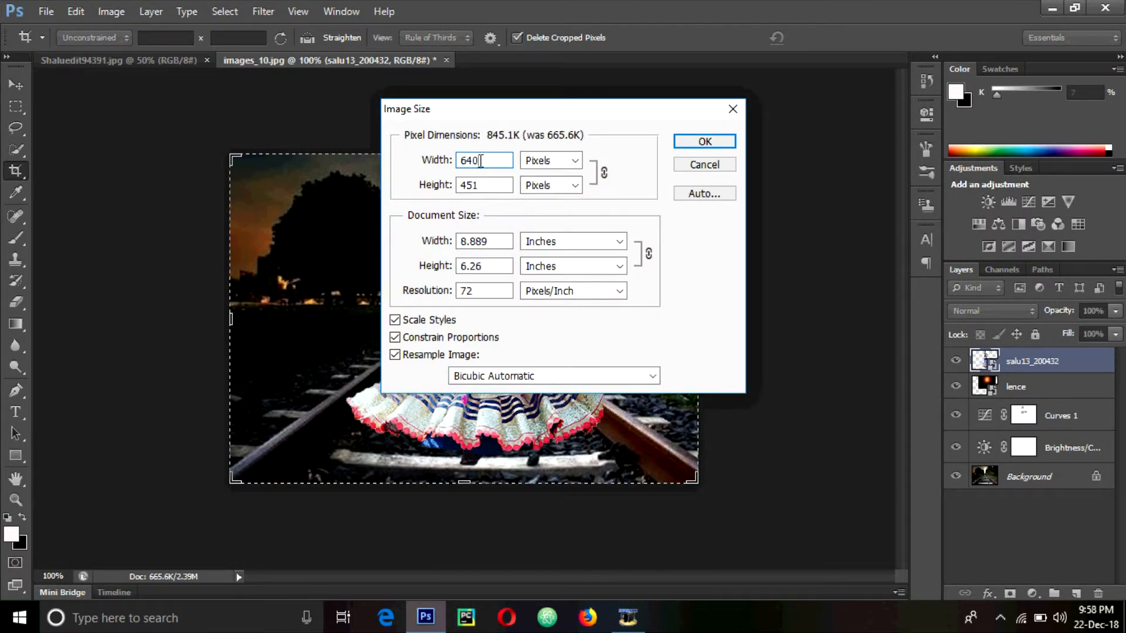
key(Return)
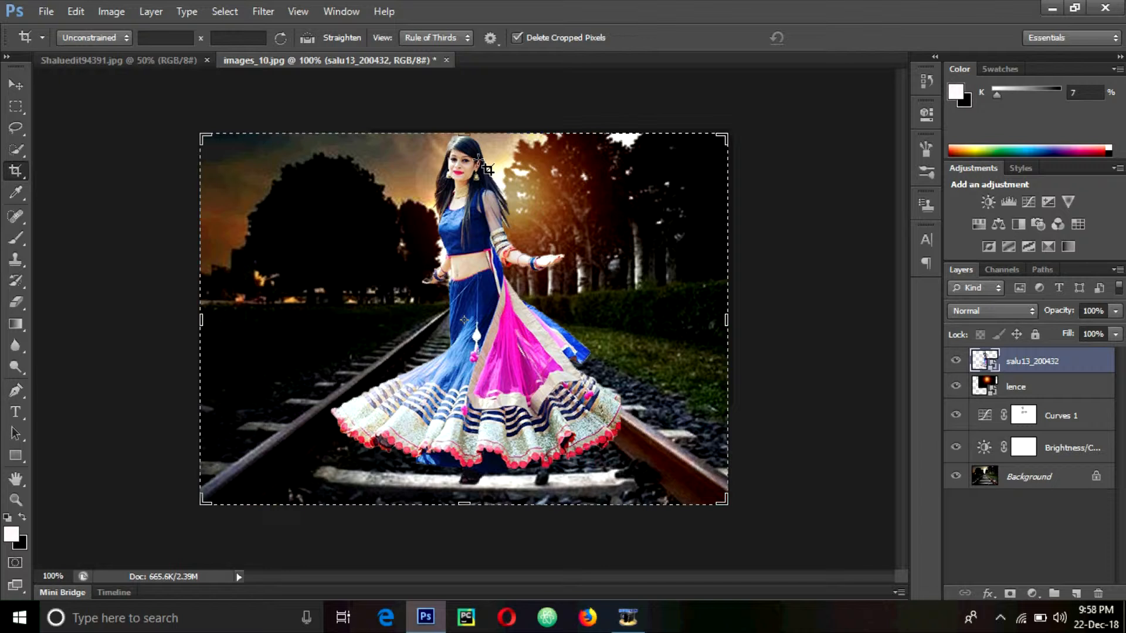
Start Save As and rename the file to Edited-images_10
click(15, 86)
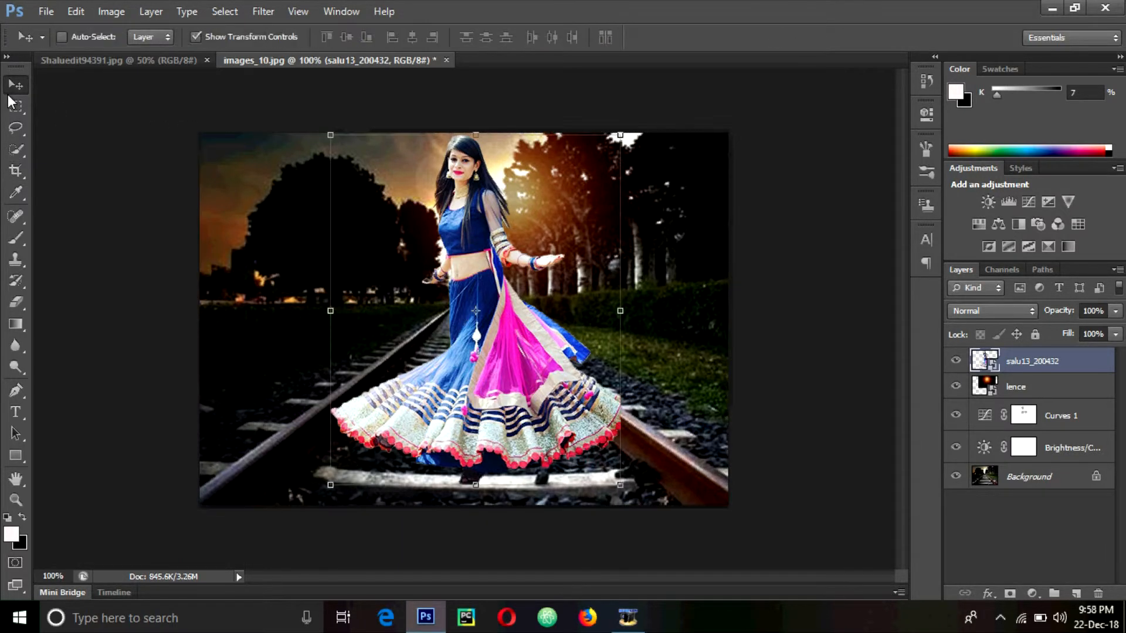
click(15, 132)
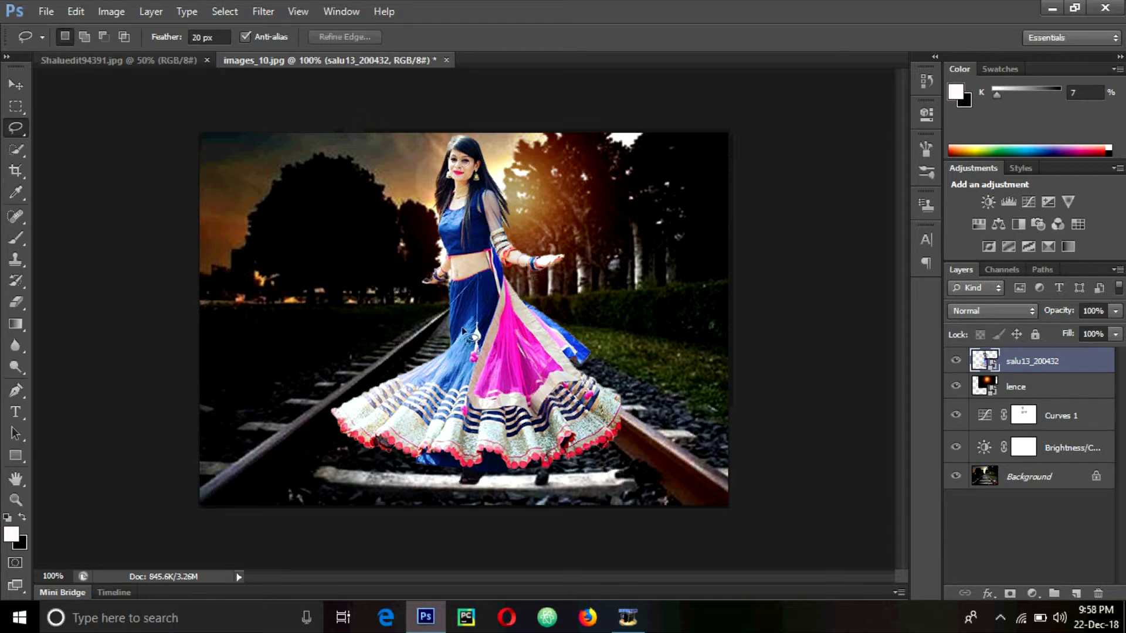
key(v)
click(47, 12)
click(94, 210)
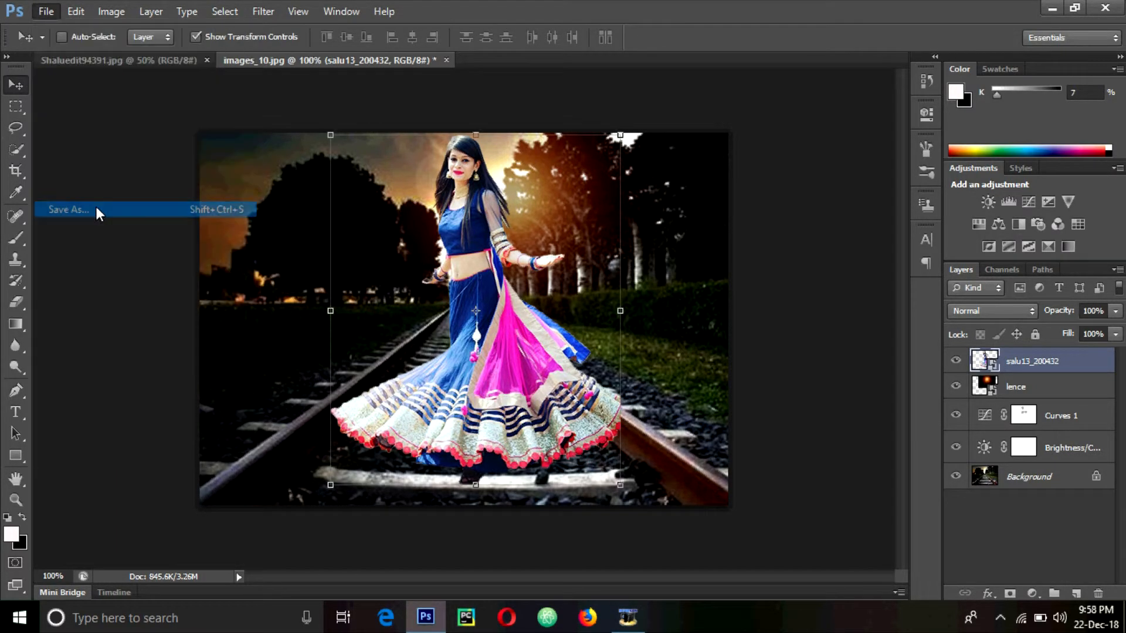
click(582, 358)
click(546, 358)
text(Edited-images_10.psd)
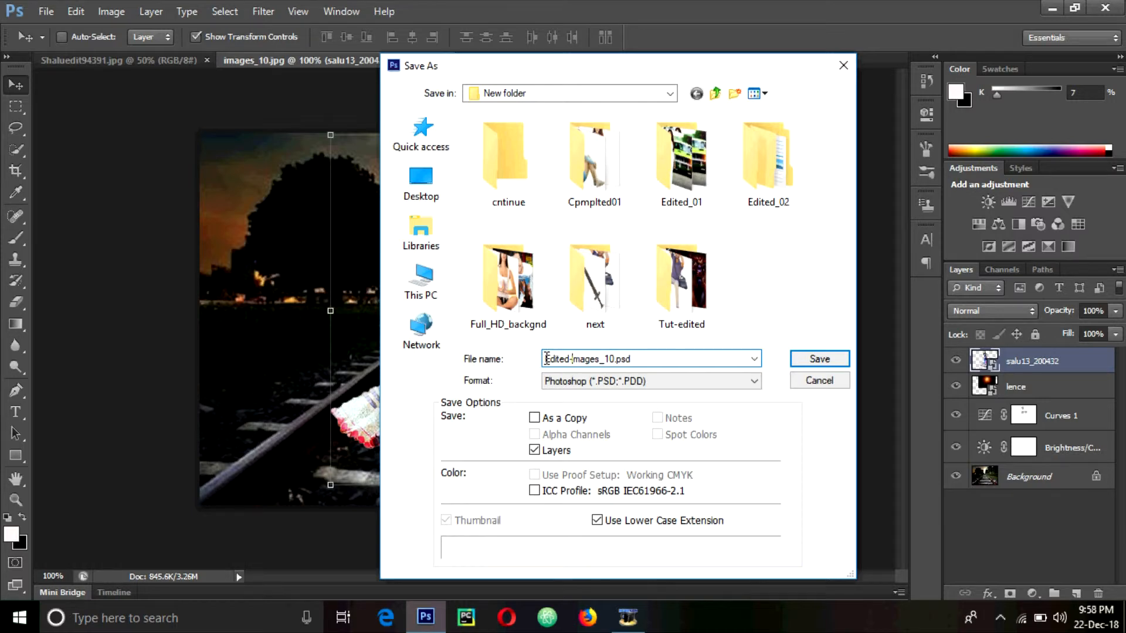
Save it as JPEG at Maximum quality 12
click(572, 383)
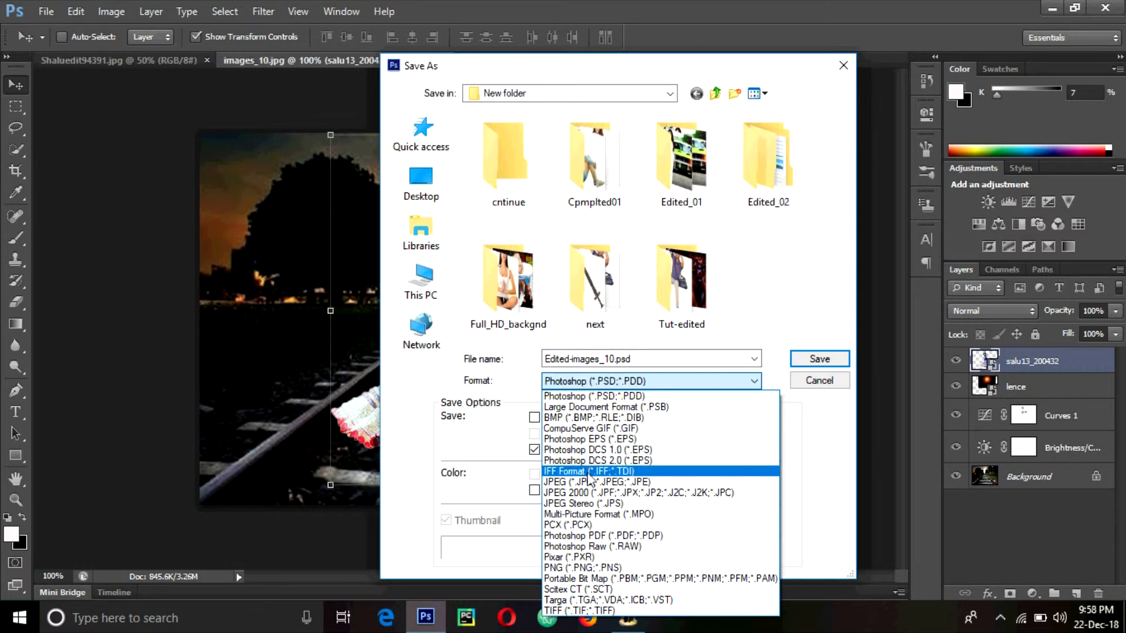
click(592, 482)
click(819, 359)
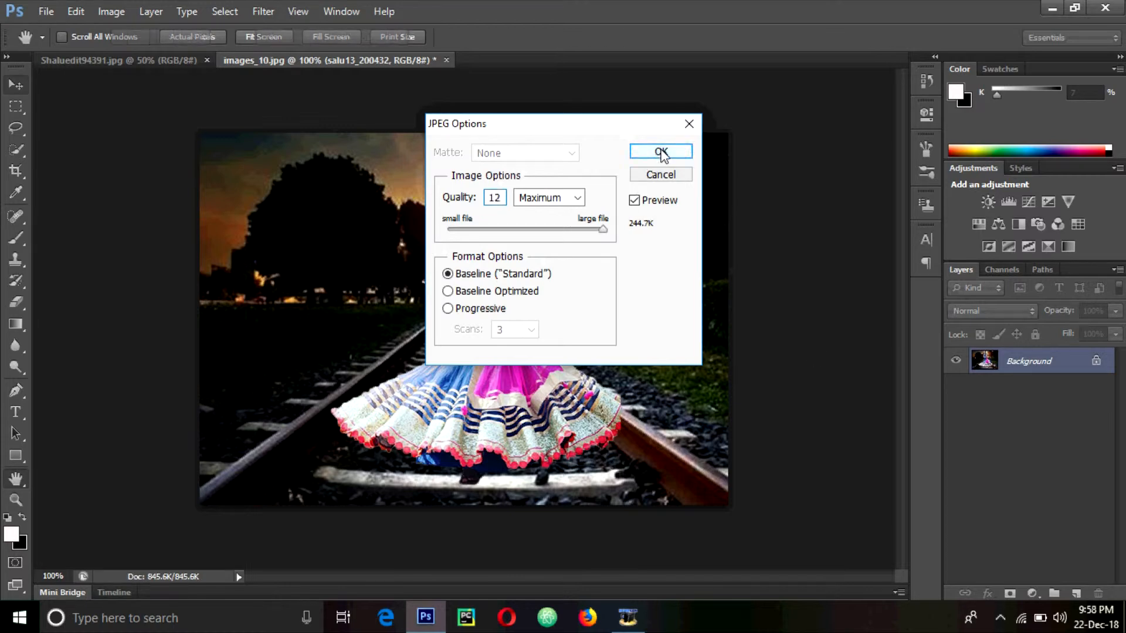
click(661, 152)
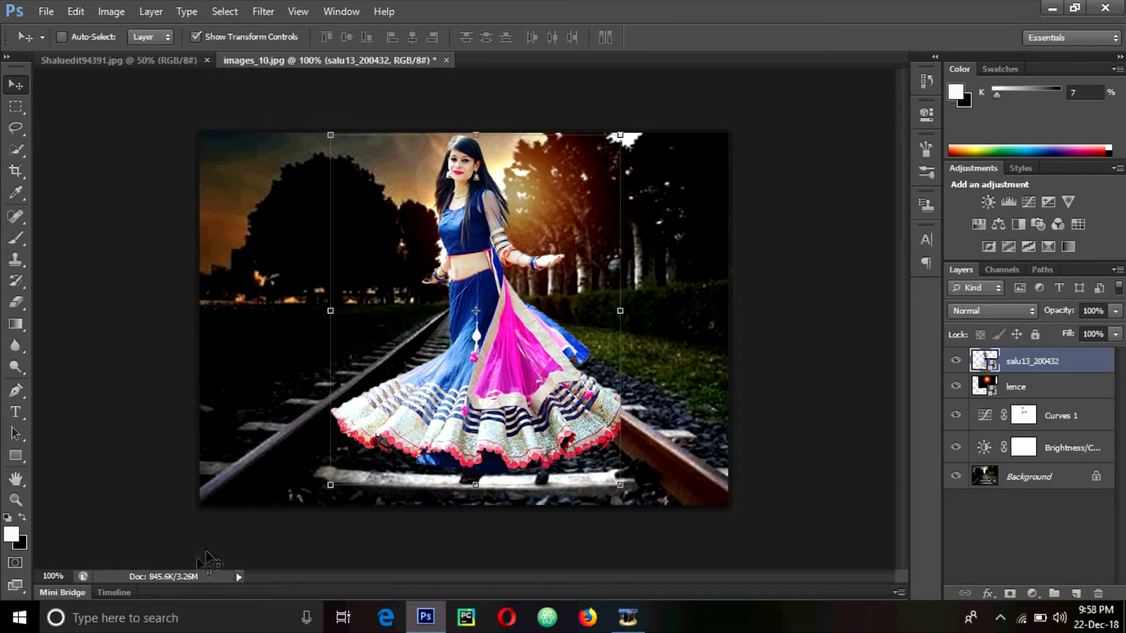
click(167, 578)
click(167, 578)
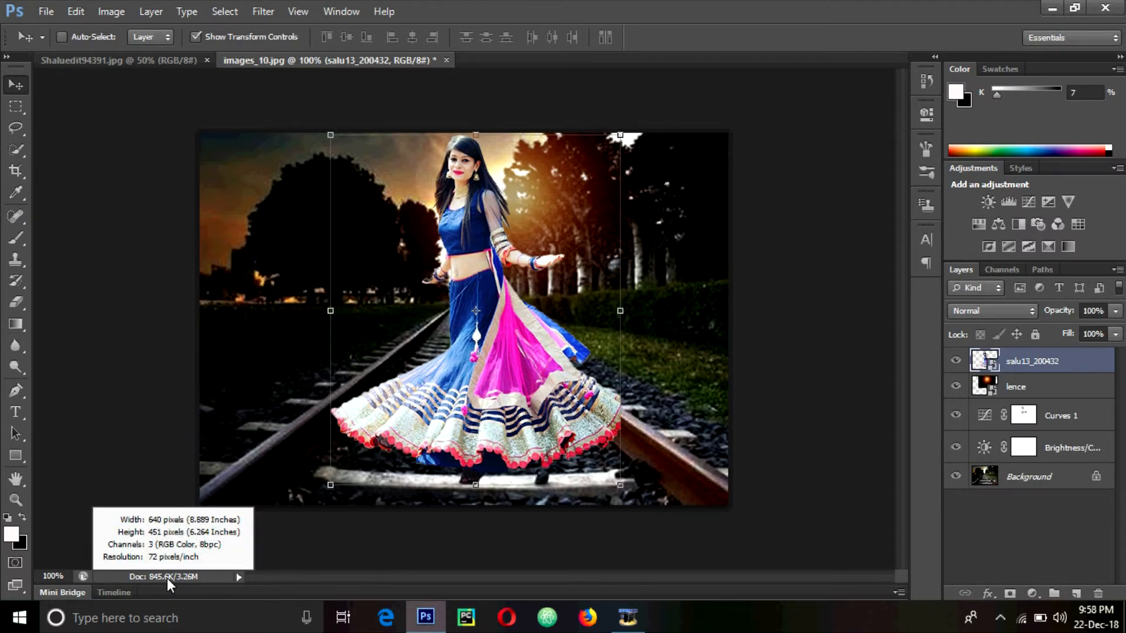